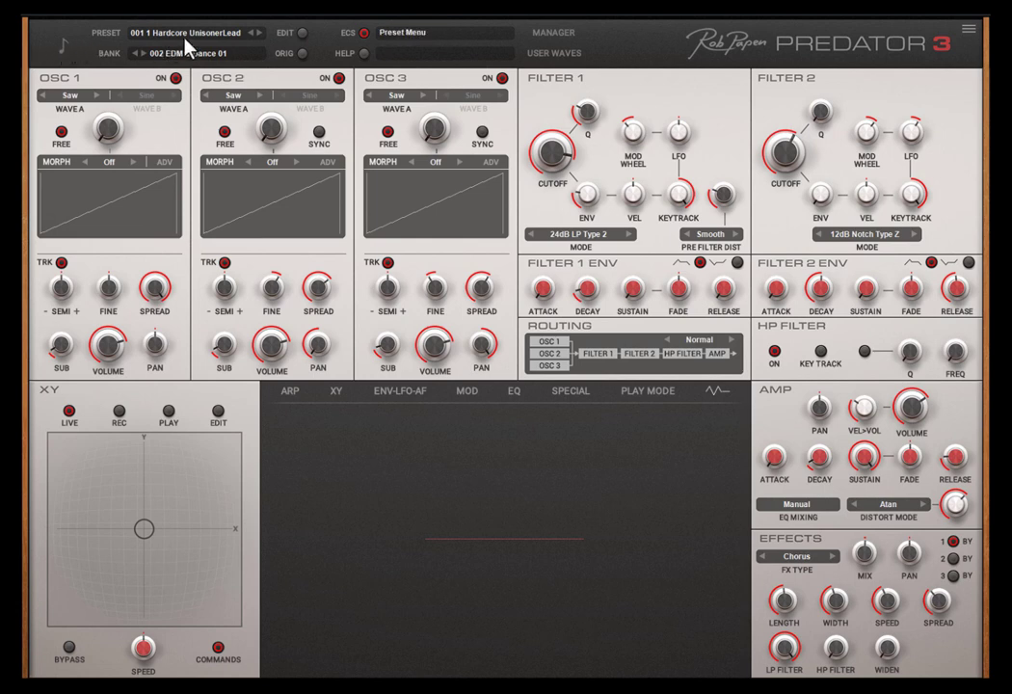
Step forward through presets to 90ties Chord 02 minor, then switch the bank from 003 Synth 01 back to 000 Introduction
click(259, 32)
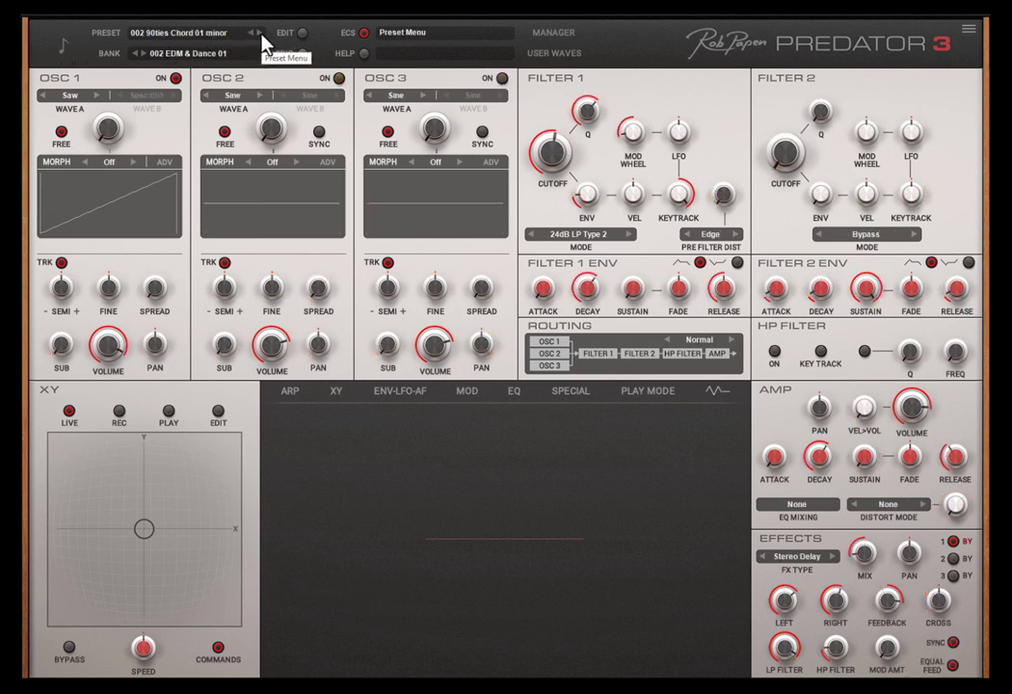
click(260, 32)
click(260, 33)
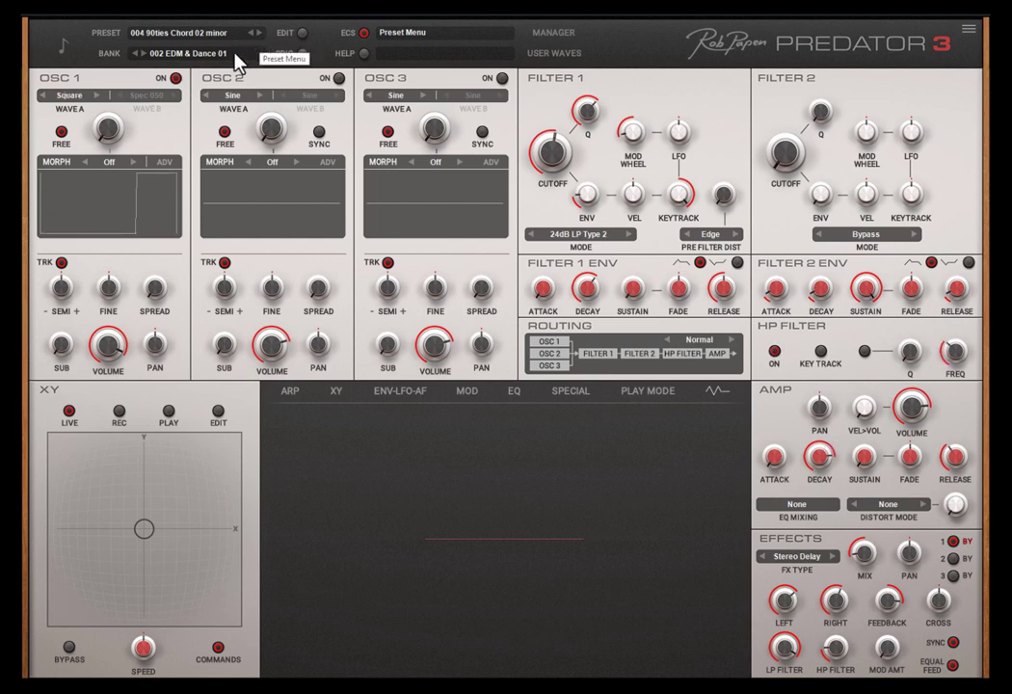
click(142, 54)
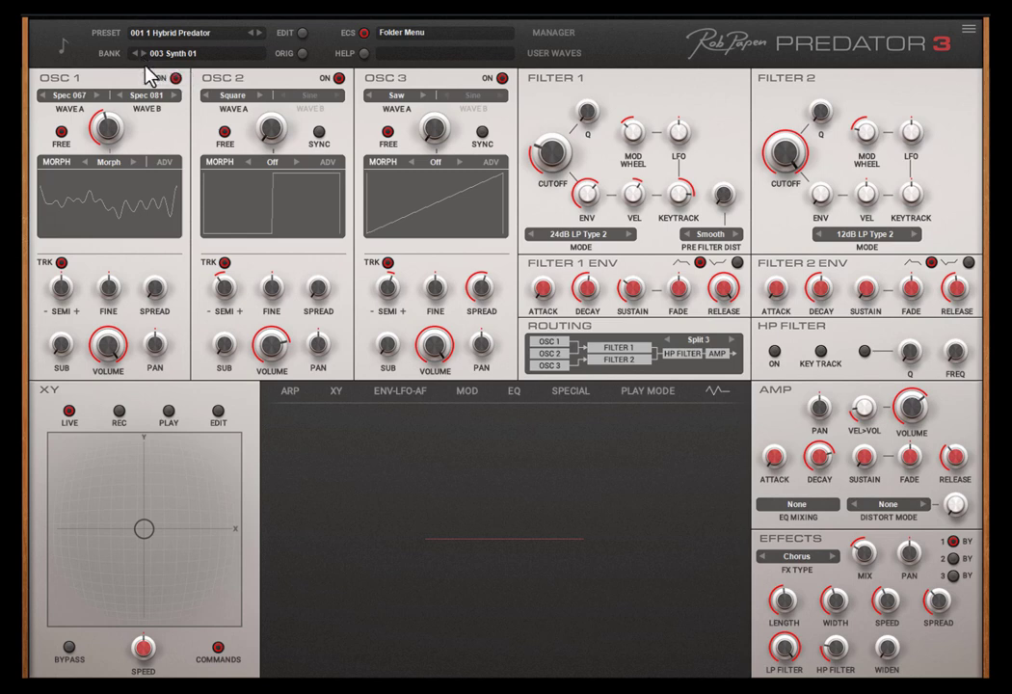
click(135, 53)
click(135, 53)
click(135, 53)
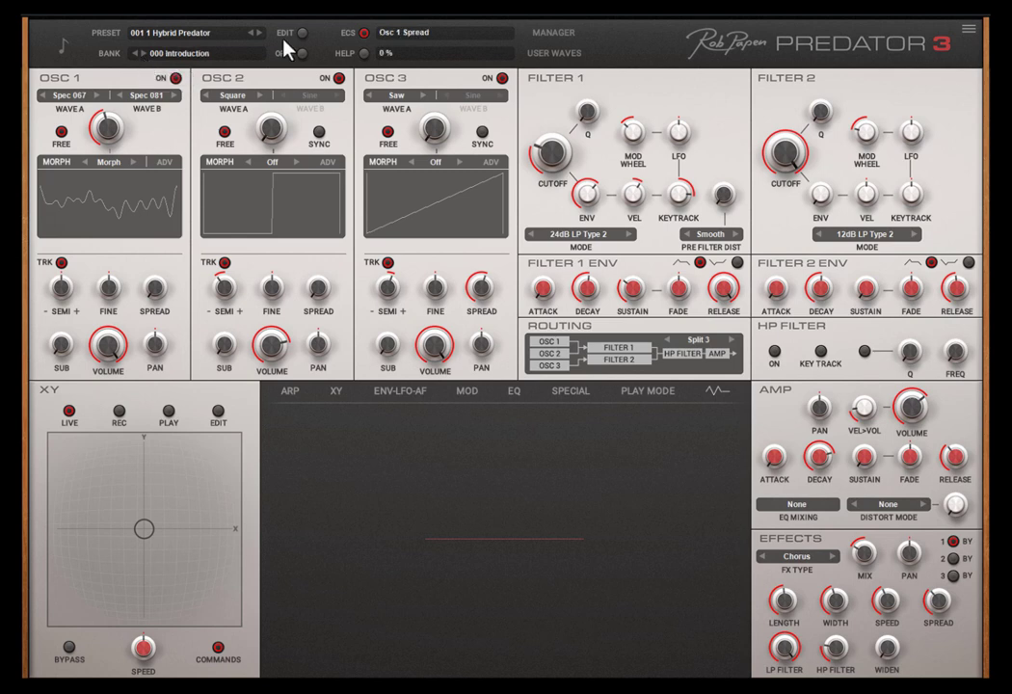
Use Quick Browse to open the 003 Synth 01 bank and load 002 Aliens VS Predator-3
click(224, 38)
mouse_move(227, 151)
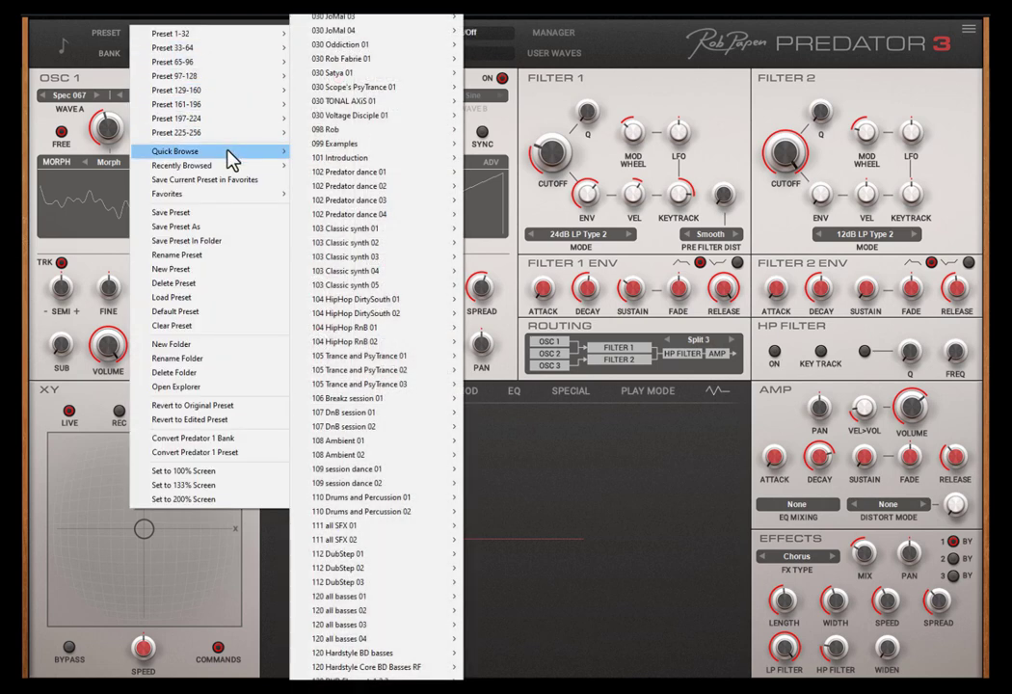
mouse_move(439, 86)
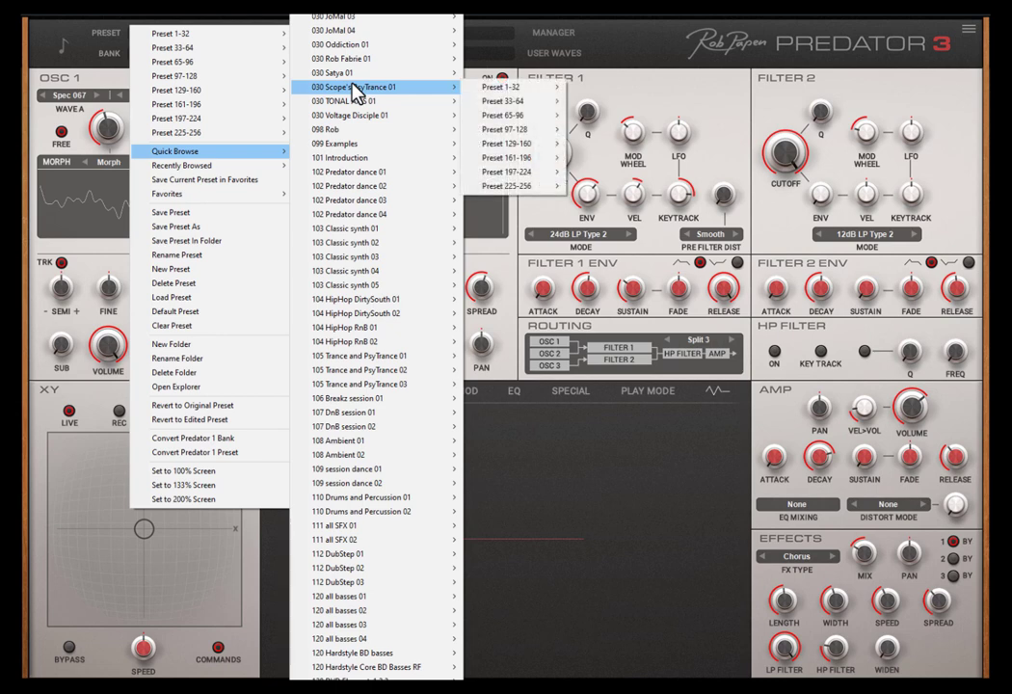
mouse_move(502, 89)
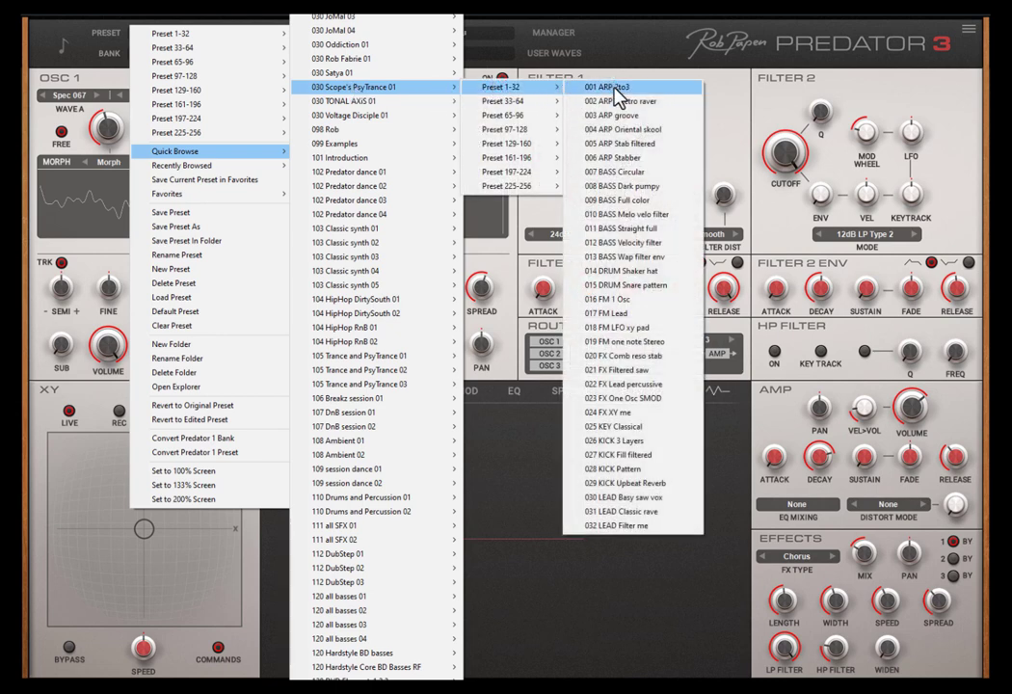
mouse_move(267, 177)
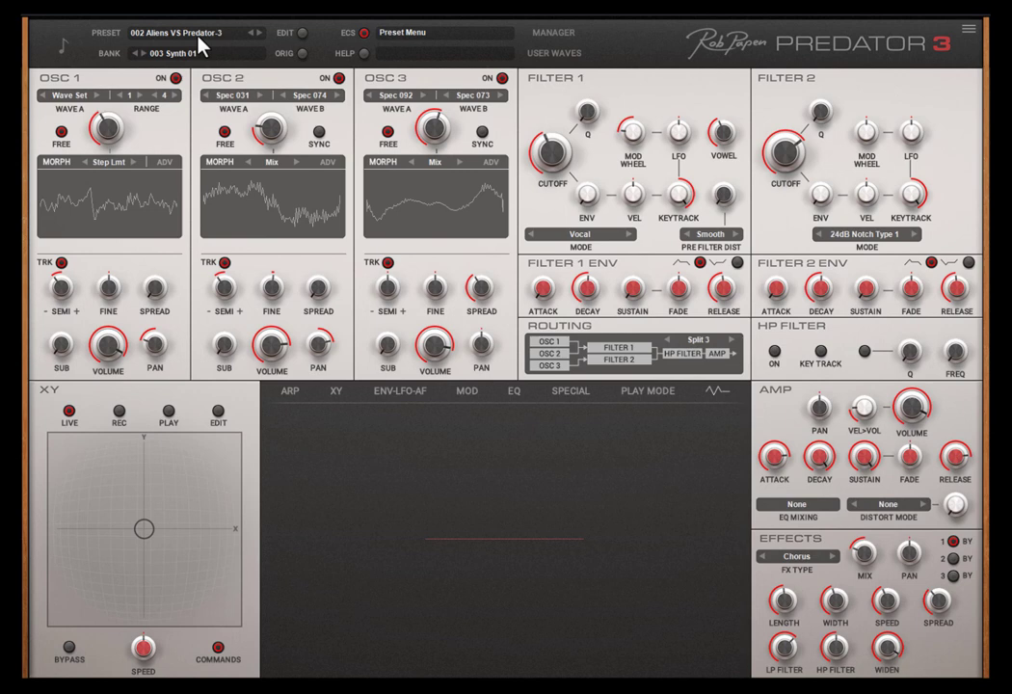
Save Aliens VS Predator-3 to Favorites, then confirm it appears in the Favorites list
click(199, 39)
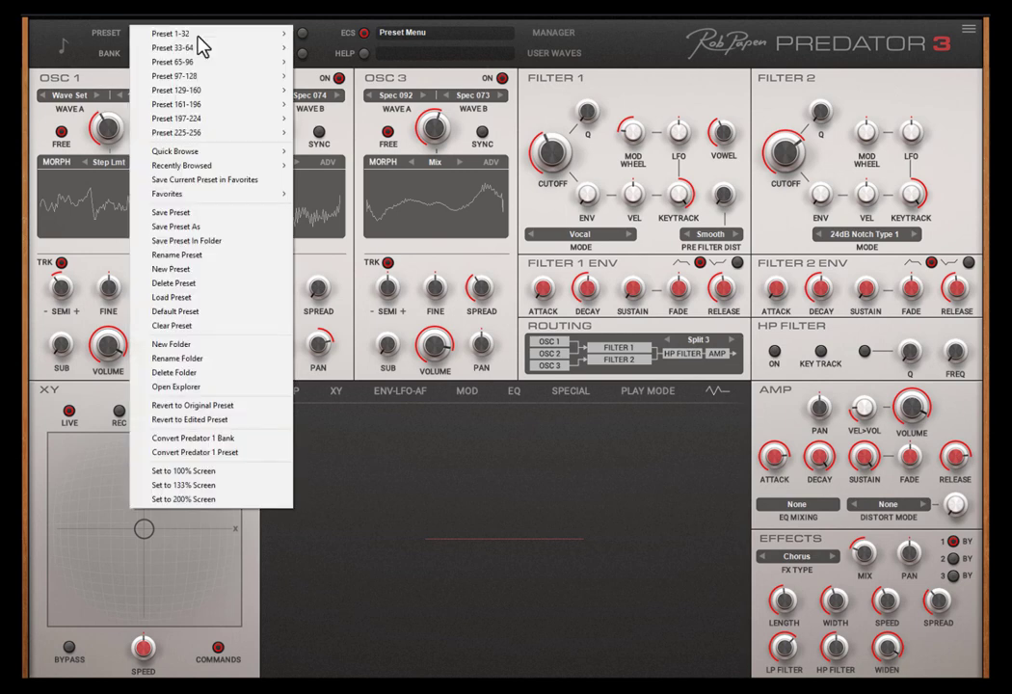
click(263, 191)
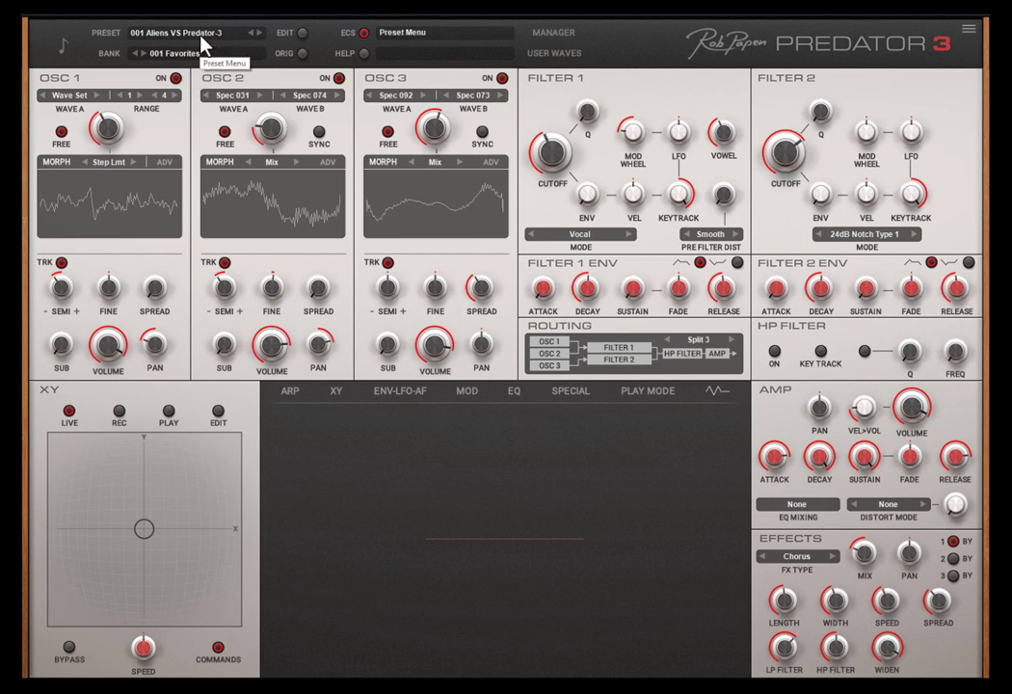
click(200, 38)
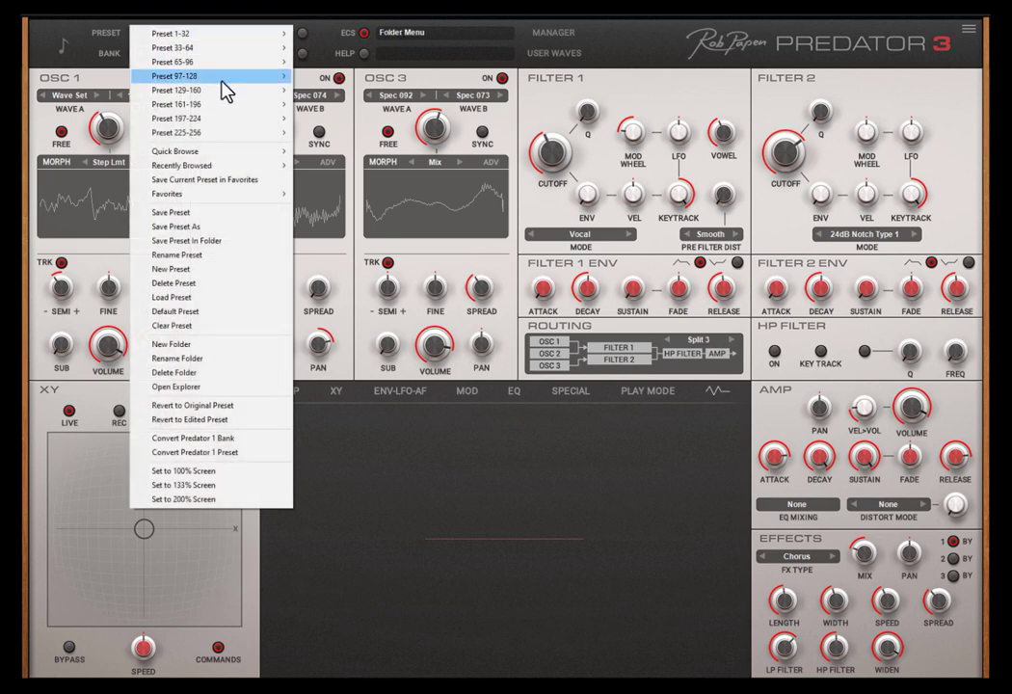
mouse_move(270, 196)
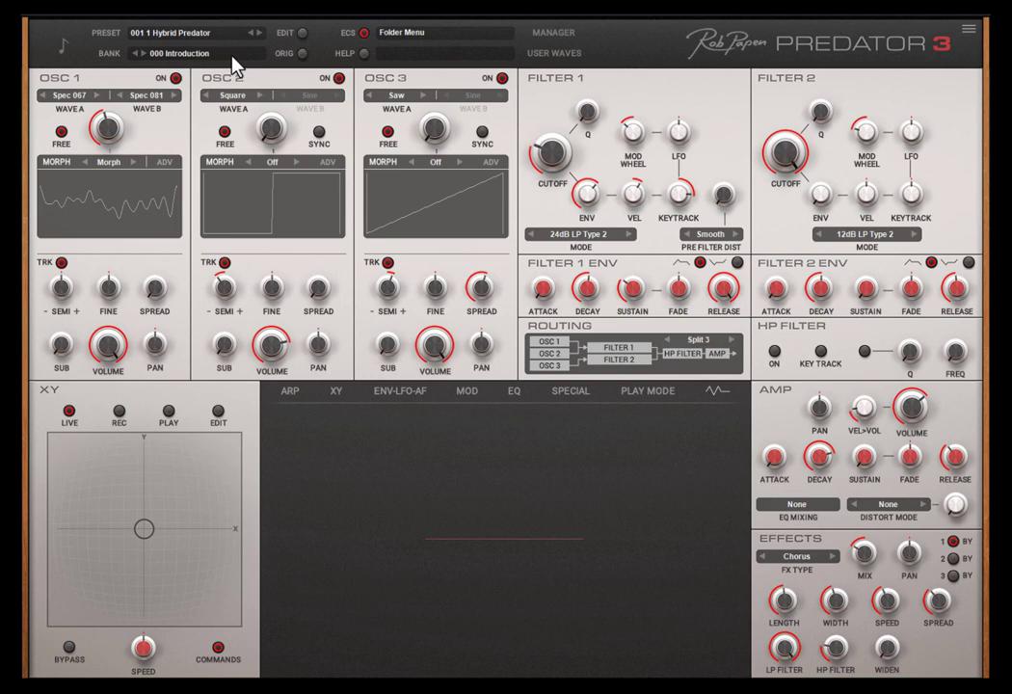
In the preset manager, browse the 001 Favorites and 000 Introduction banks
click(544, 39)
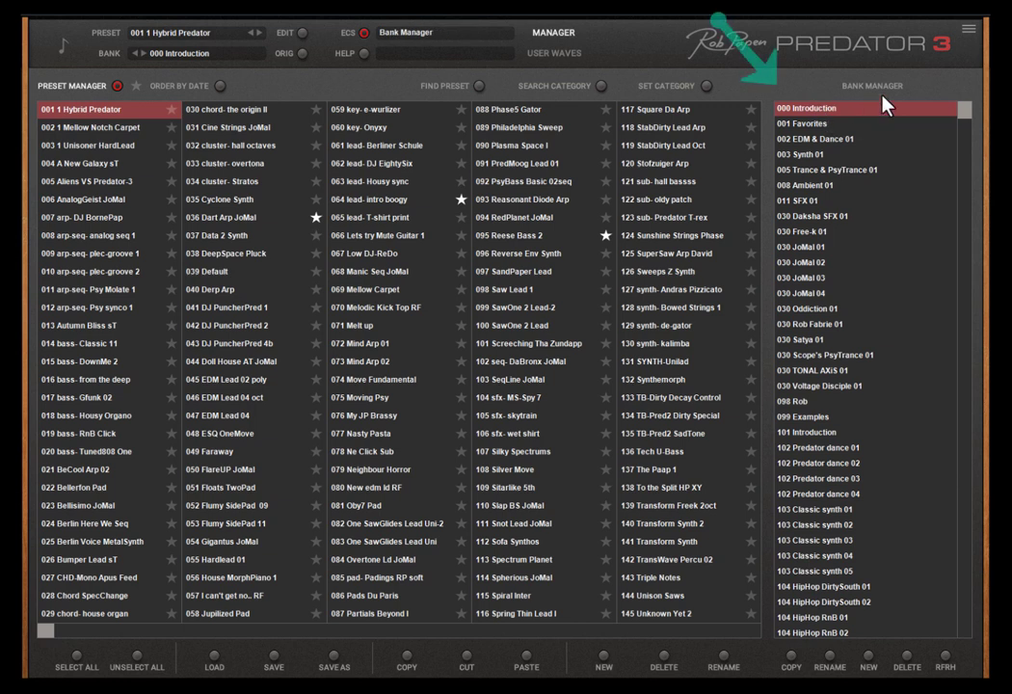
click(816, 126)
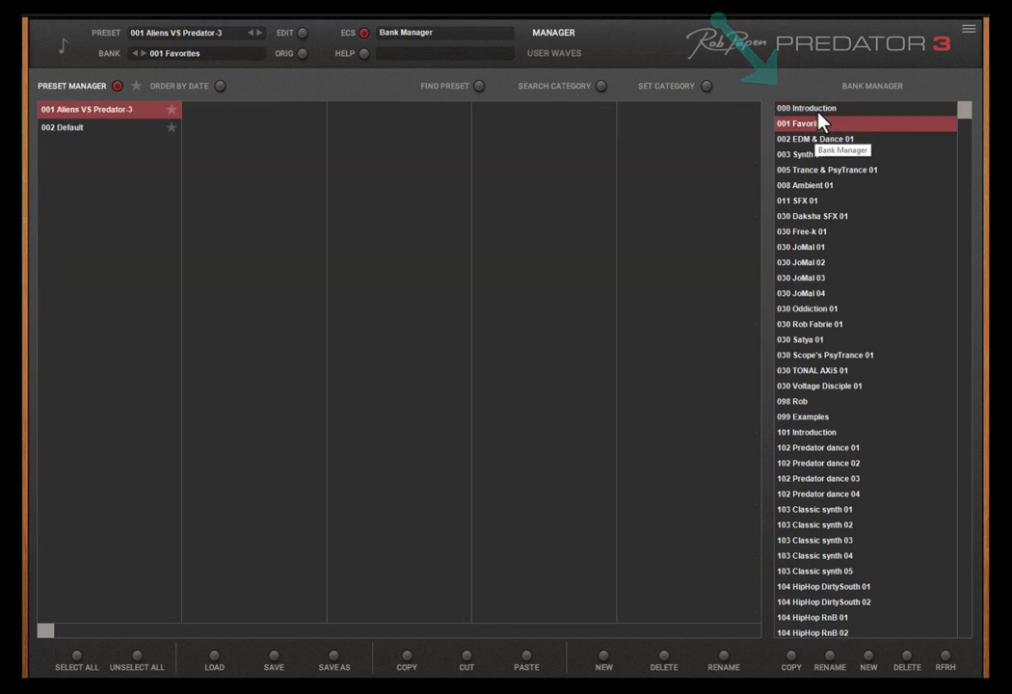
click(819, 111)
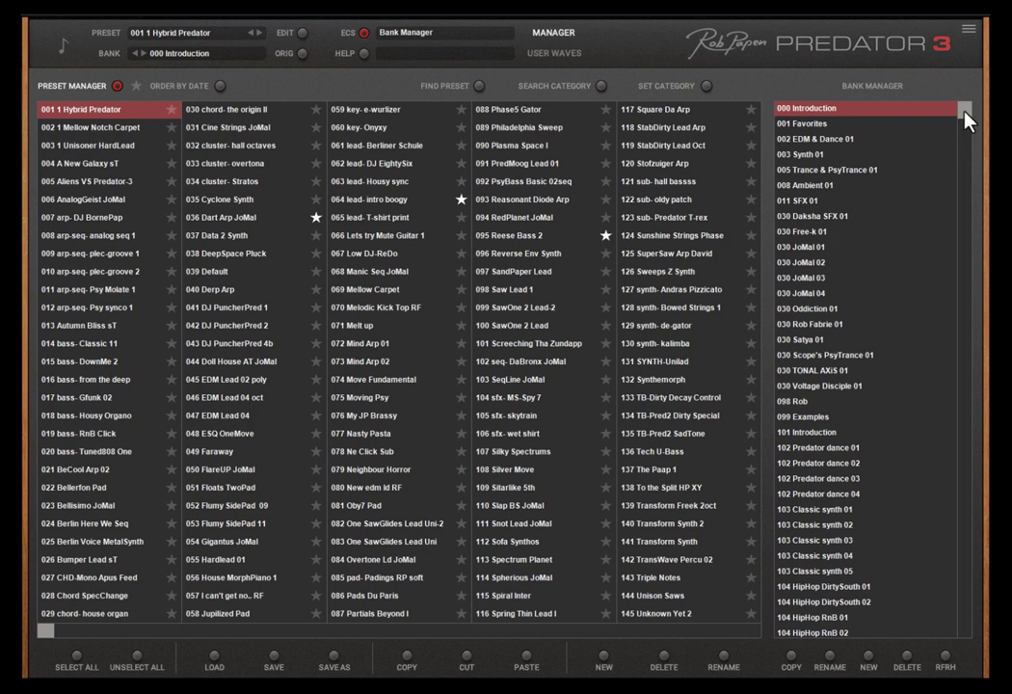
drag(967, 120, 950, 227)
Create a new bank folder named '001 My Presets'
click(869, 661)
text(00)
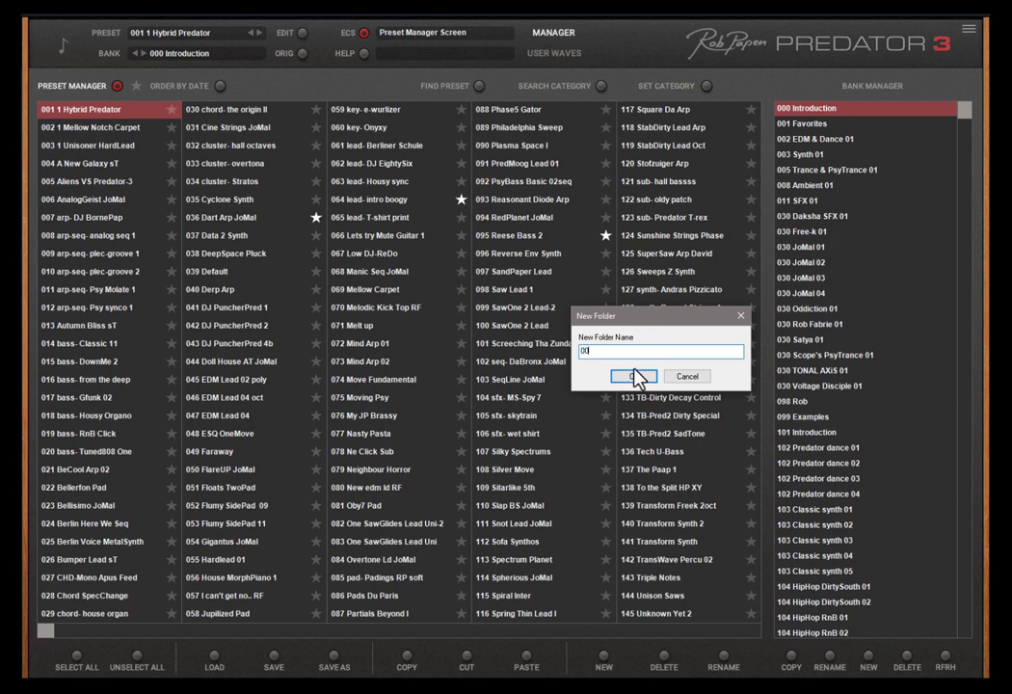
text(1 My Presets)
click(637, 377)
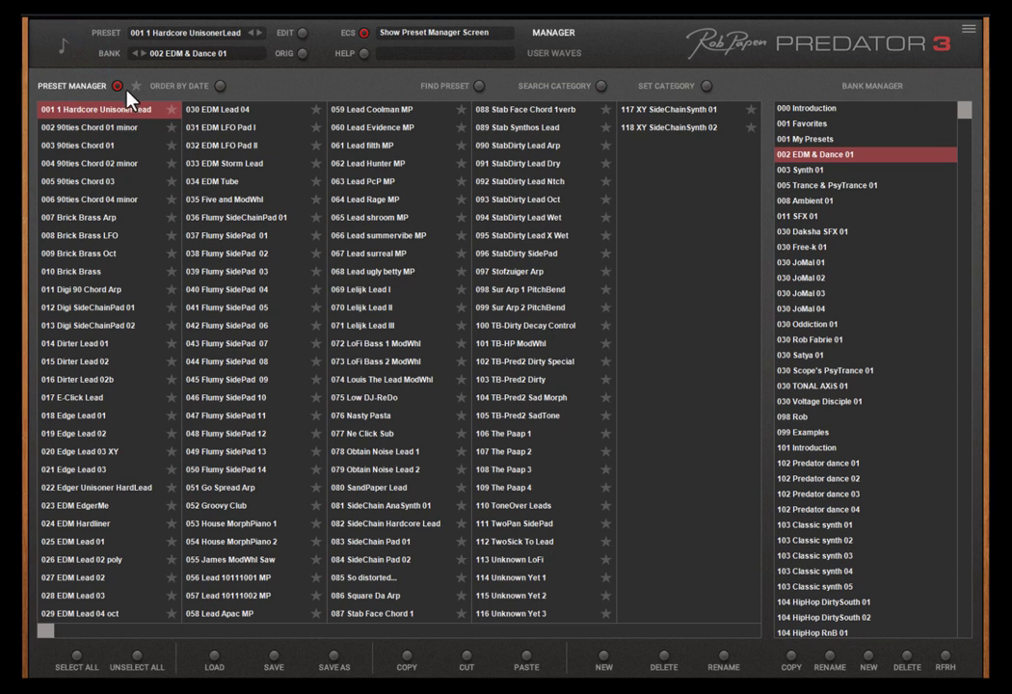
Star 003 90ties Chord 01, 007 Brick Brass Arp, 034 EDM Tube and 032 EDM LFO Pad II
click(172, 146)
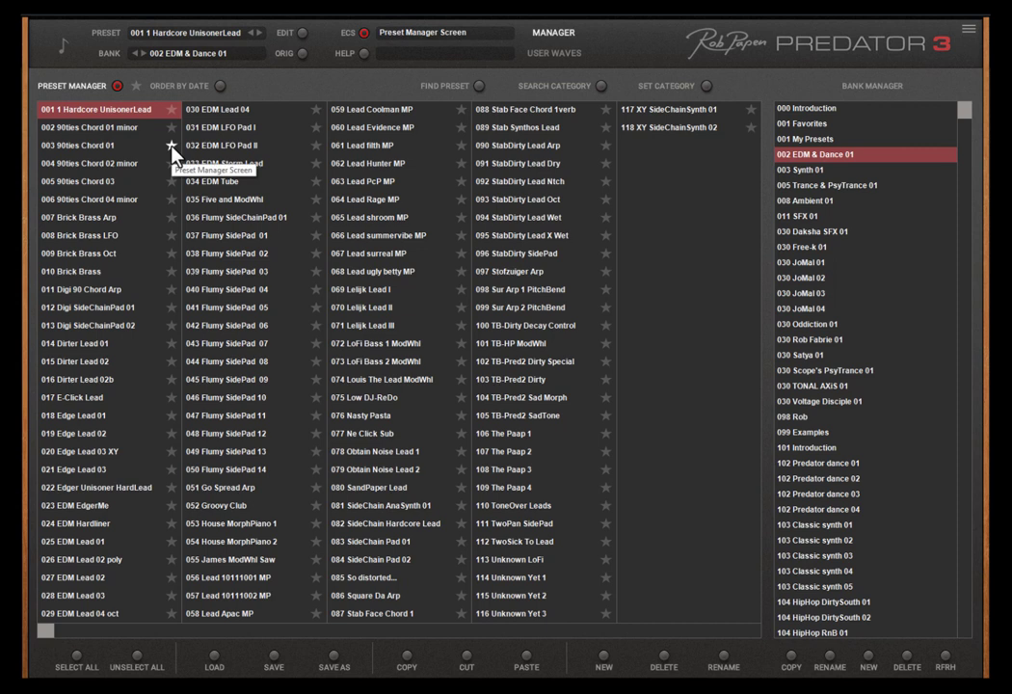
click(172, 216)
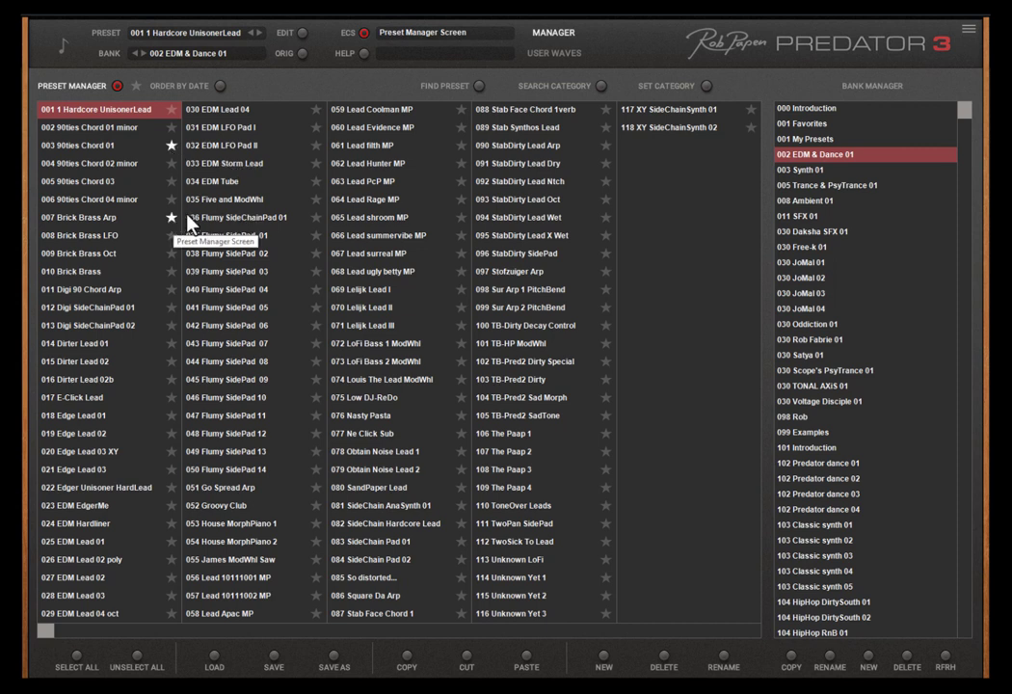
click(316, 181)
click(316, 146)
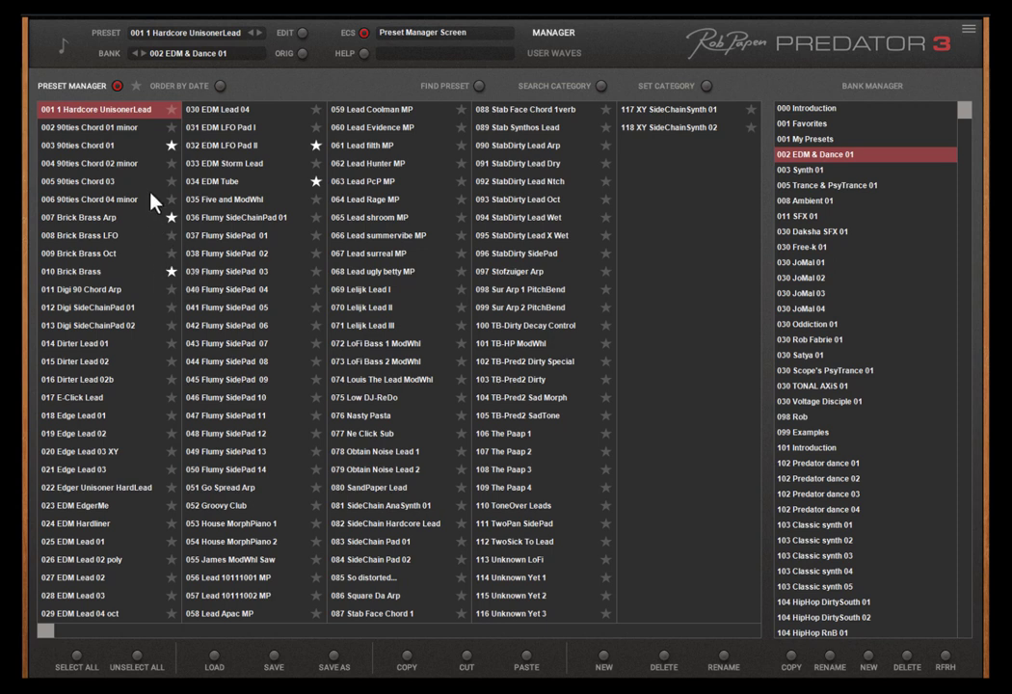
Show only the starred presets to check them, then show all presets again
click(137, 86)
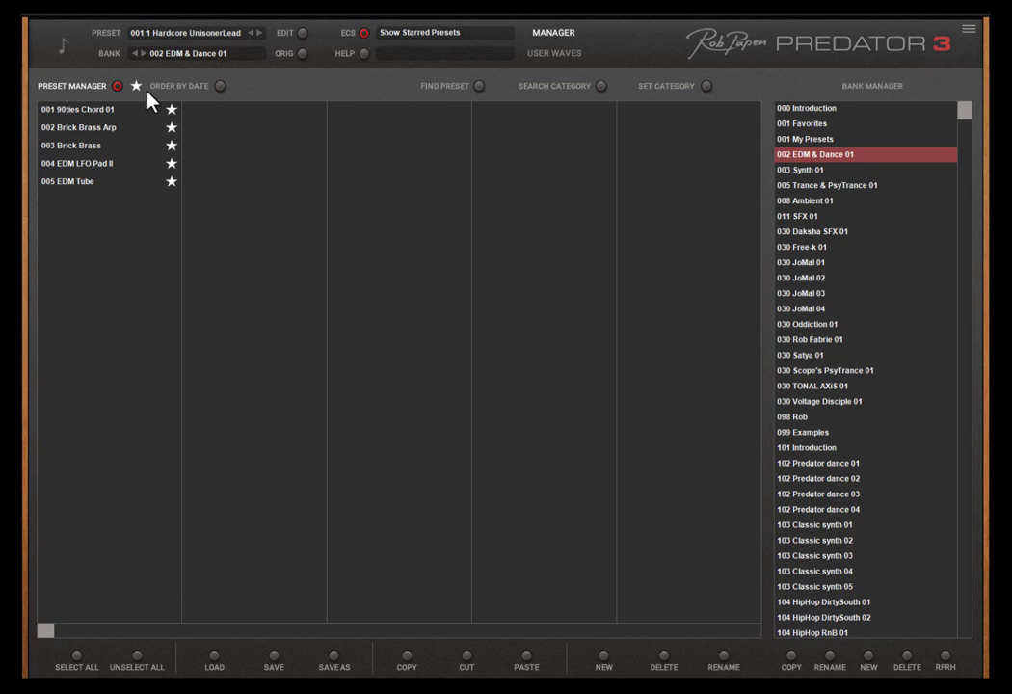
click(137, 86)
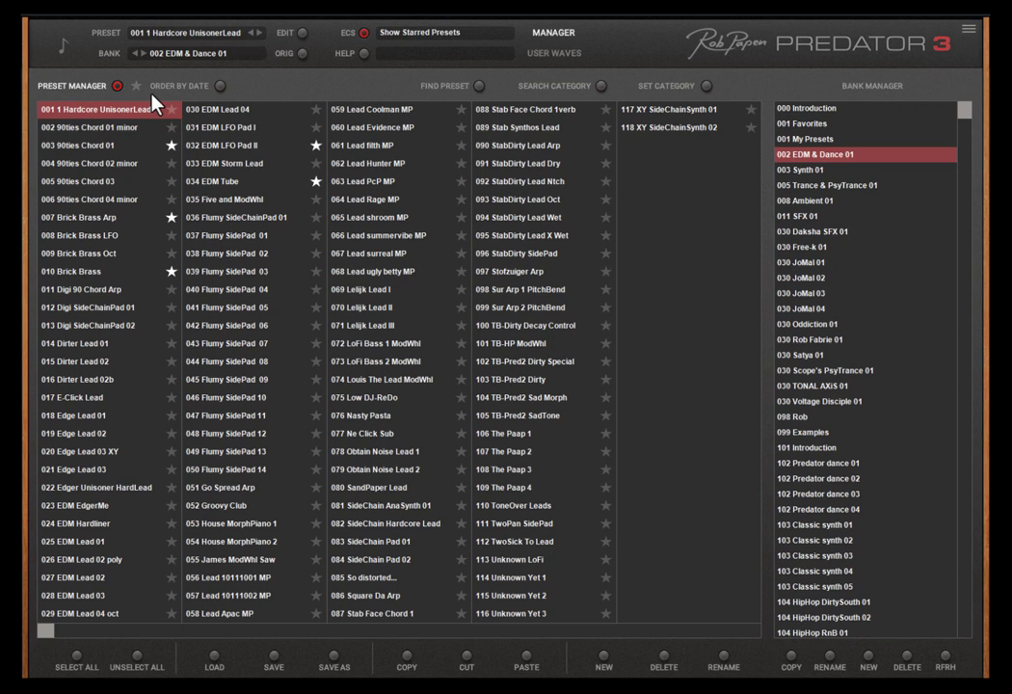
Turn off ORDER BY DATE so the presets list in normal numbered order
click(221, 86)
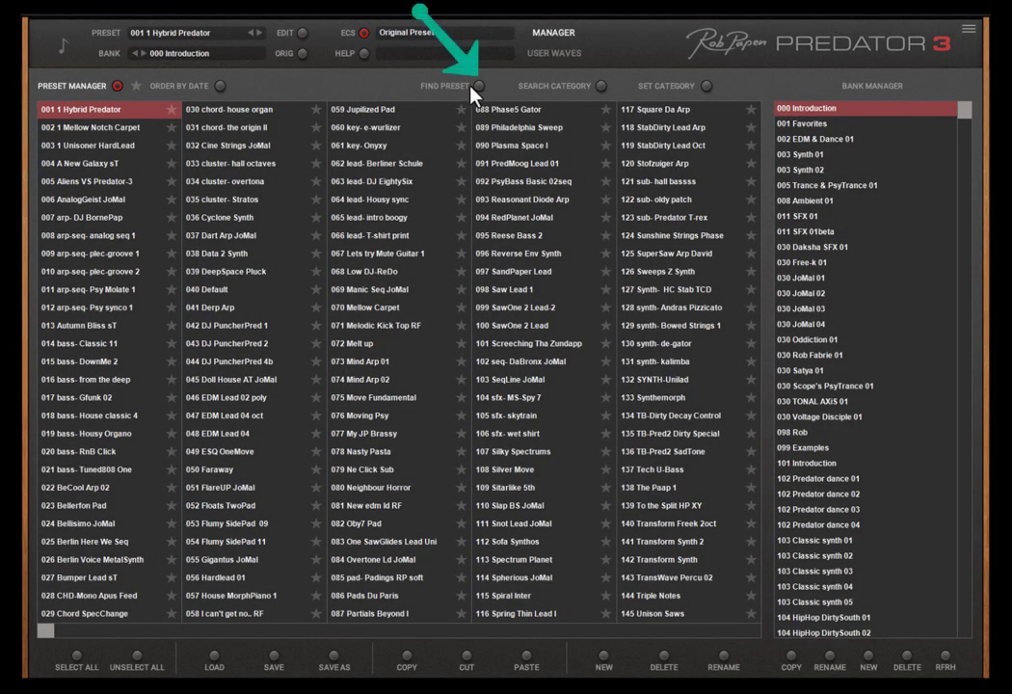
Search all banks for presets containing 'lead'
click(478, 86)
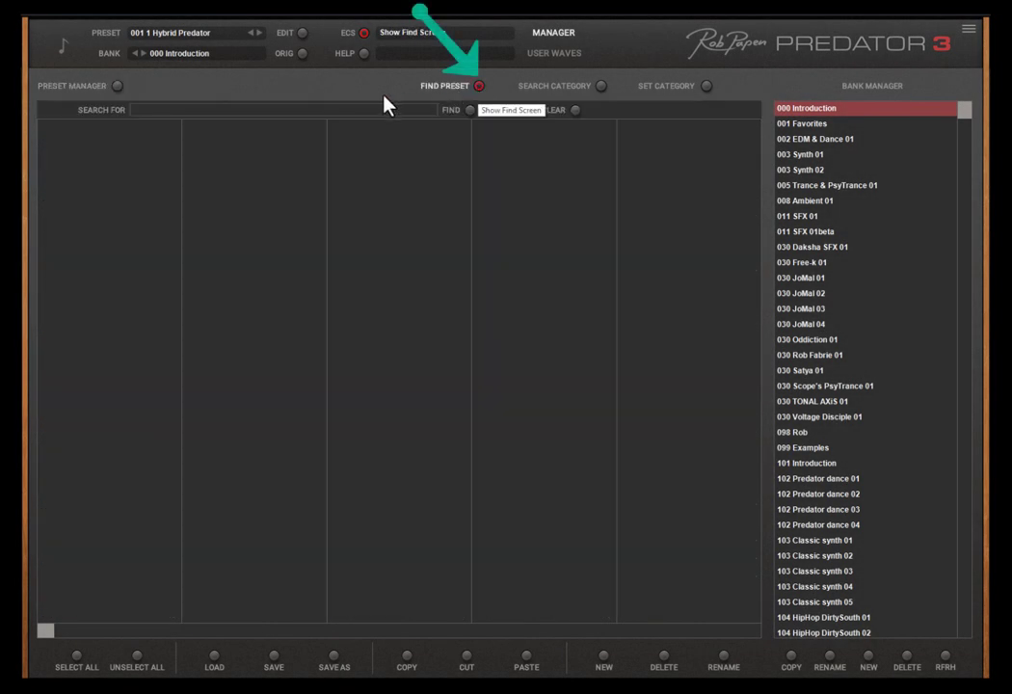
click(282, 110)
text(lead)
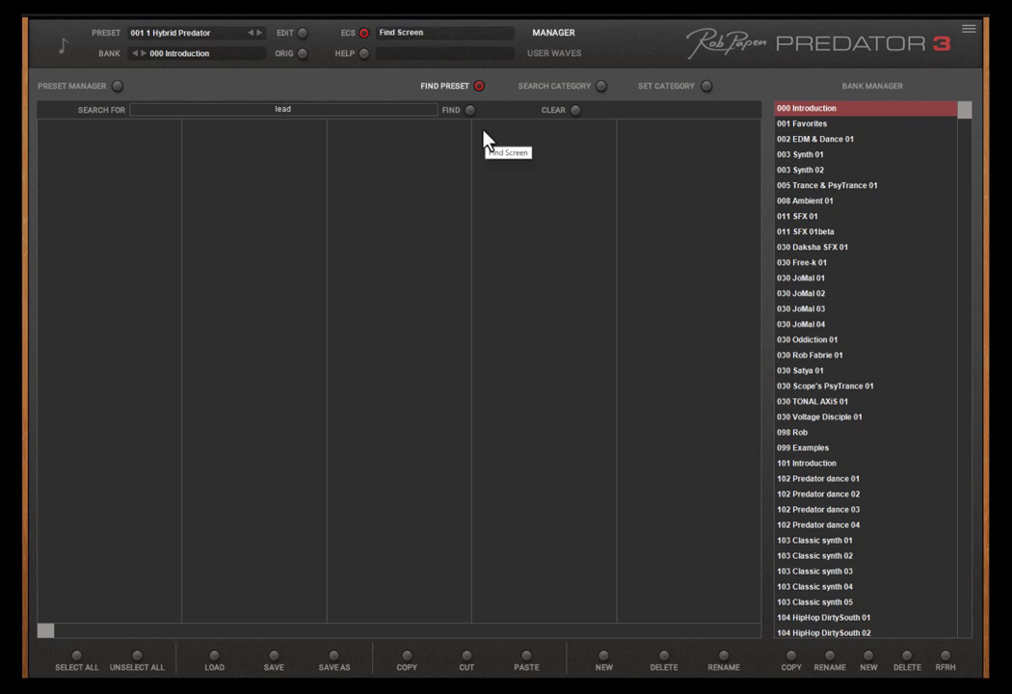
click(470, 114)
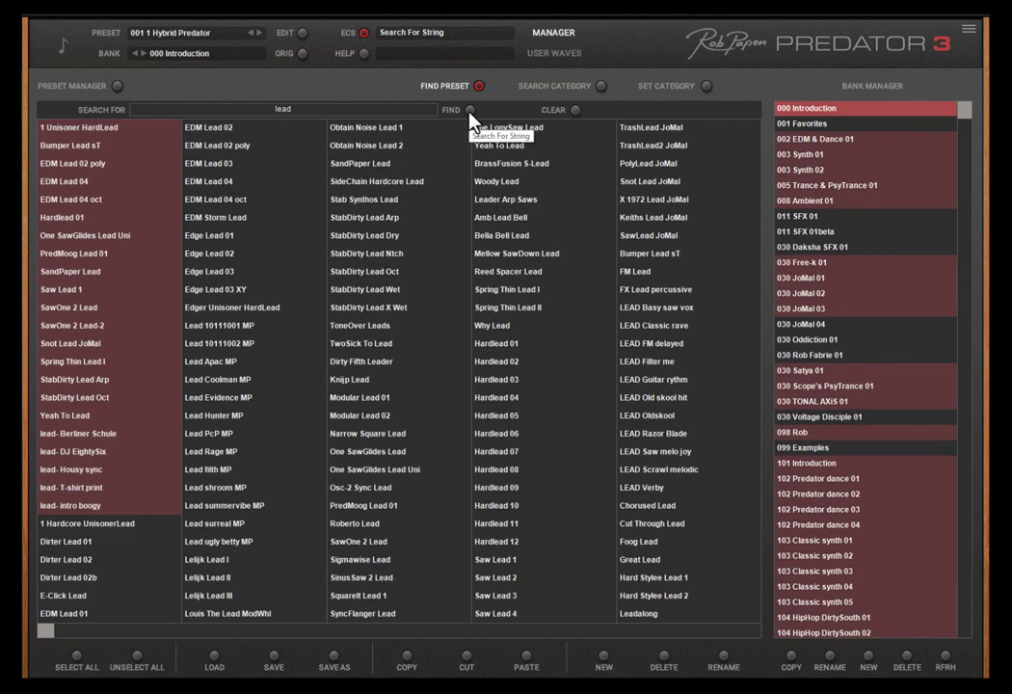
View the 'lead' matches in 003 Synth 01 and 030 Free-k 01, then return to 000 Introduction
click(798, 156)
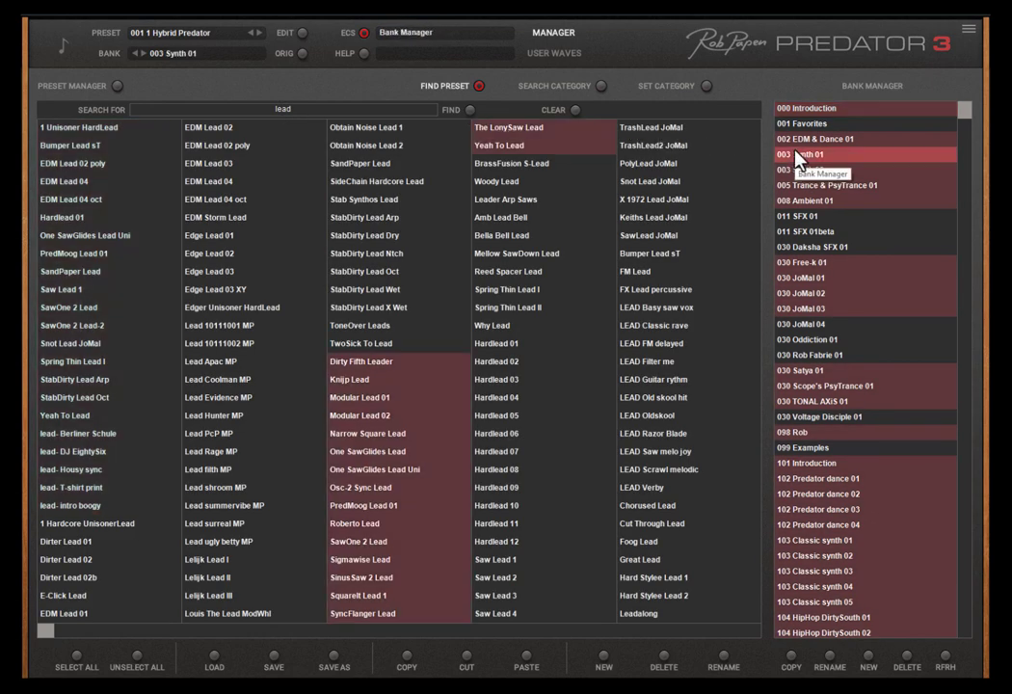
click(802, 263)
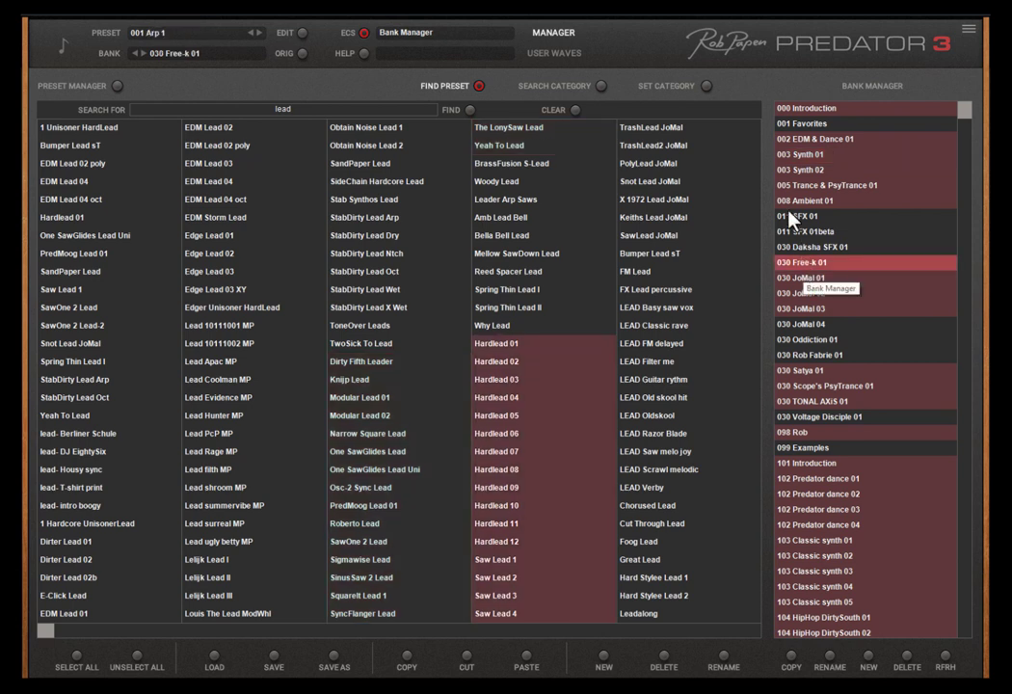
click(804, 109)
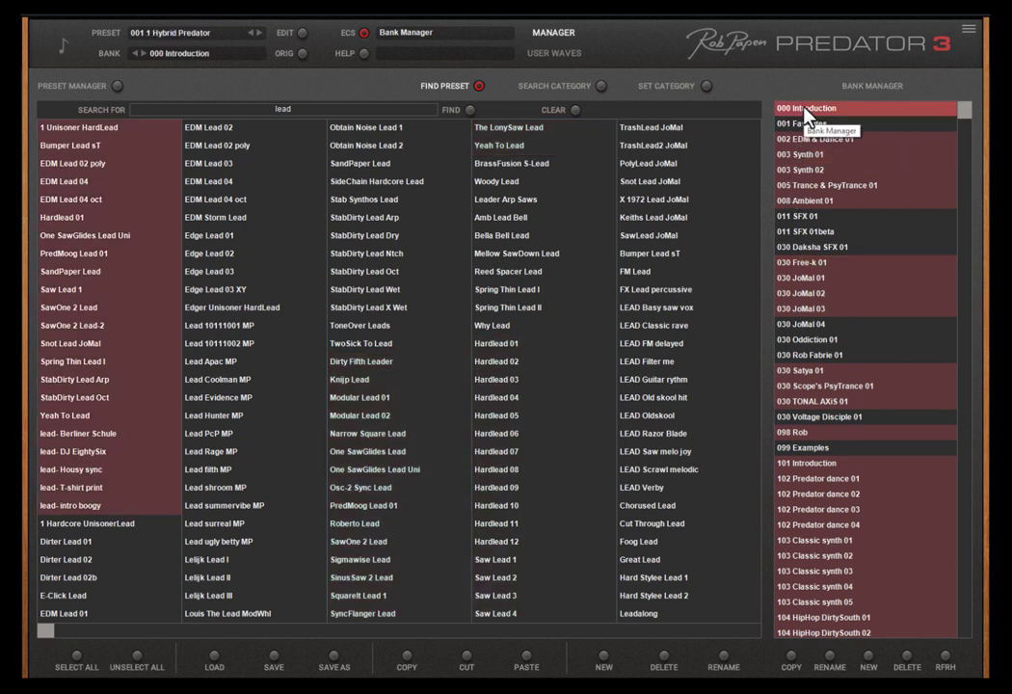
Filter presets by the Pad type tag and browse the 003 Synth 01 and 030 JoMal 02 banks
click(600, 86)
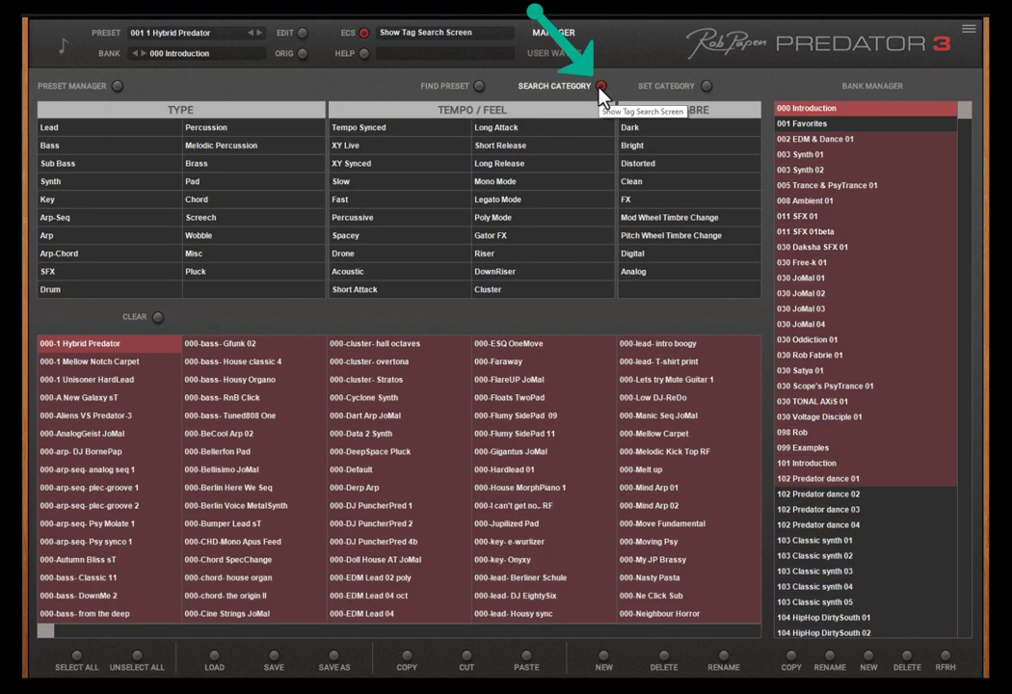
click(238, 181)
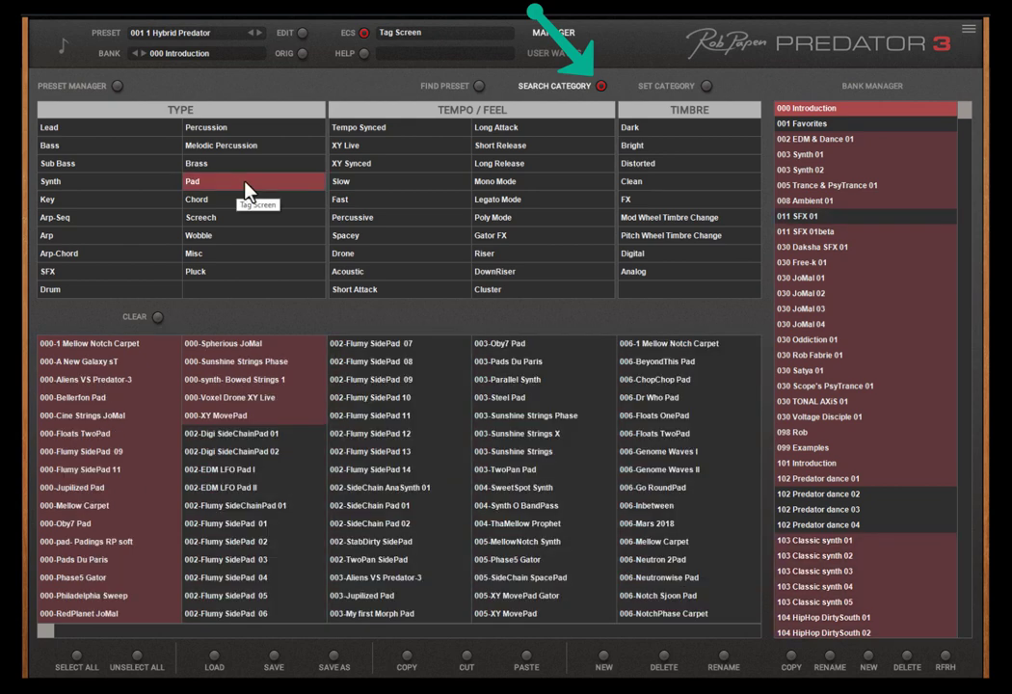
click(809, 158)
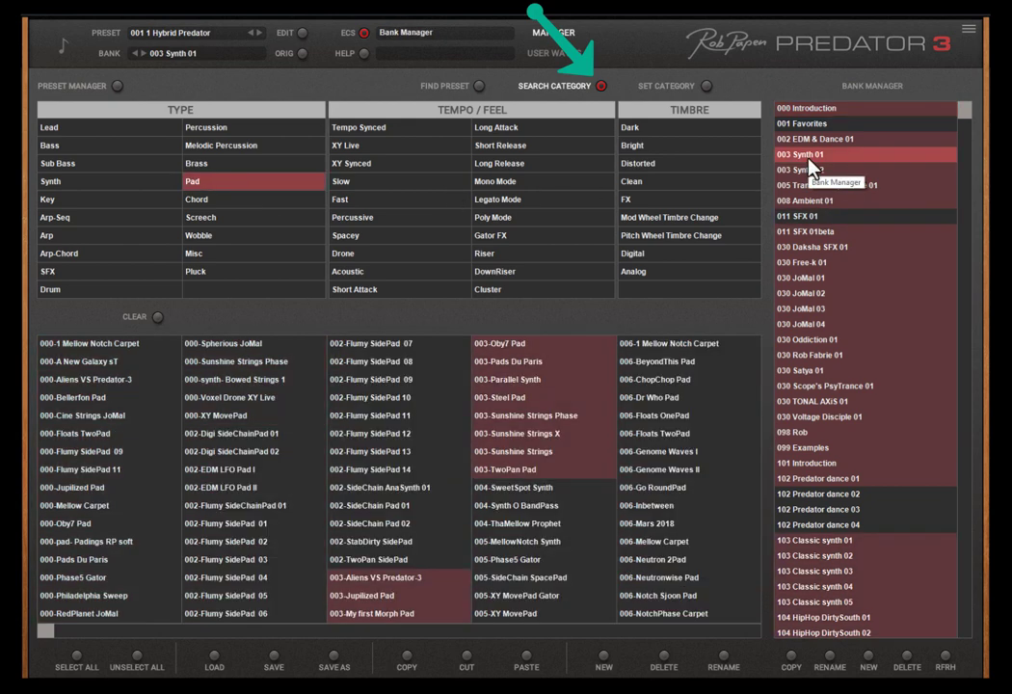
click(801, 293)
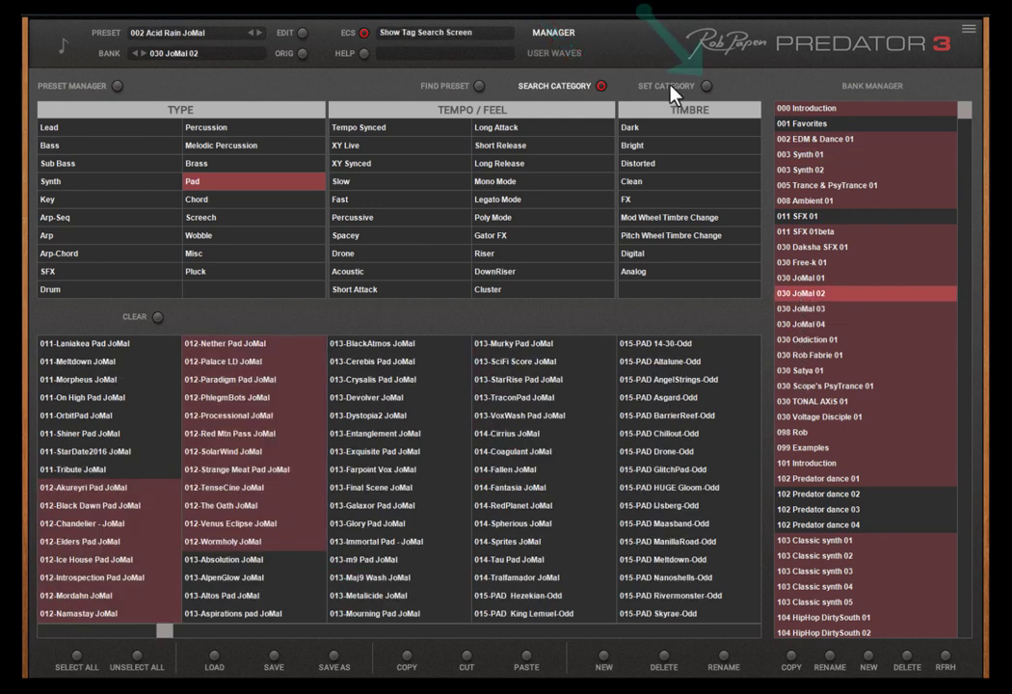
Open the Set Category tag-editing screen for presets
click(705, 89)
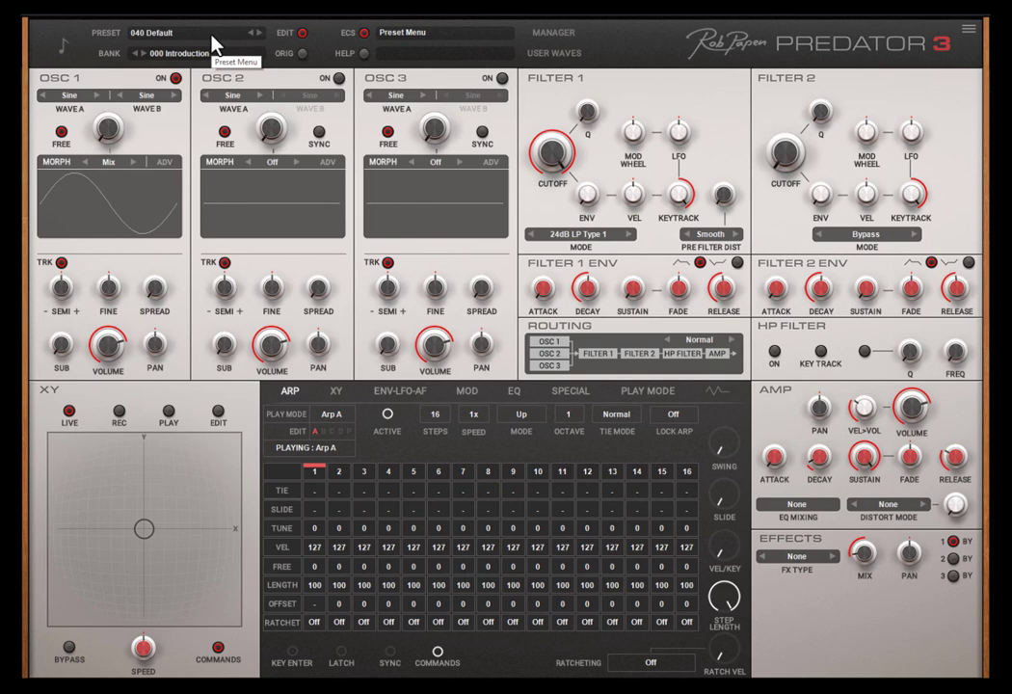
Save the current 040 Default preset under the name 'My preset'
click(213, 39)
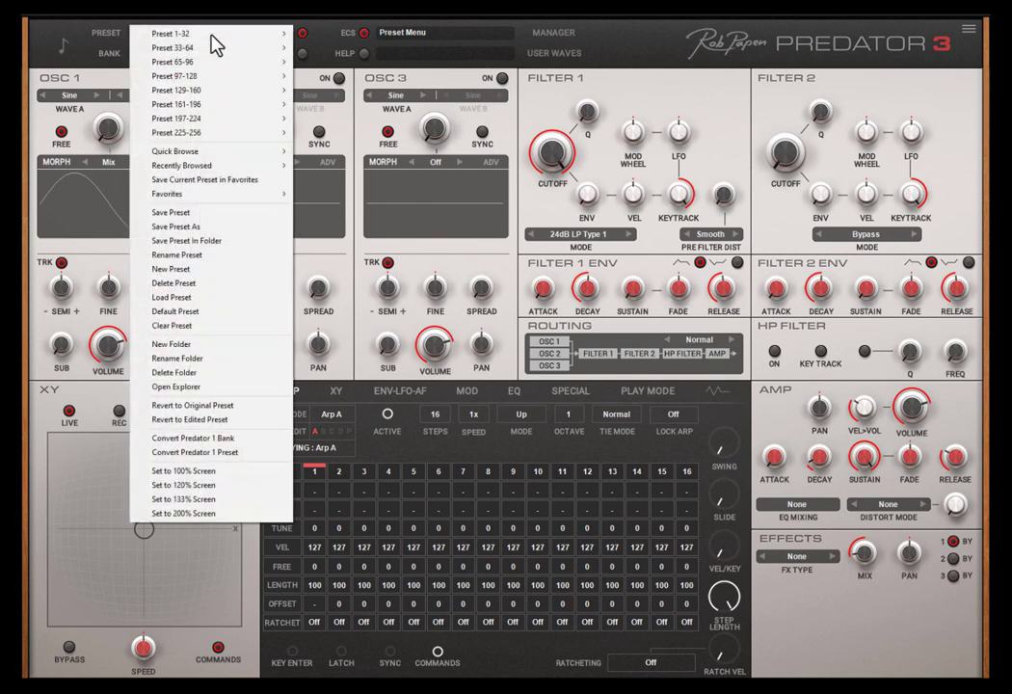
click(214, 238)
text(My preset)
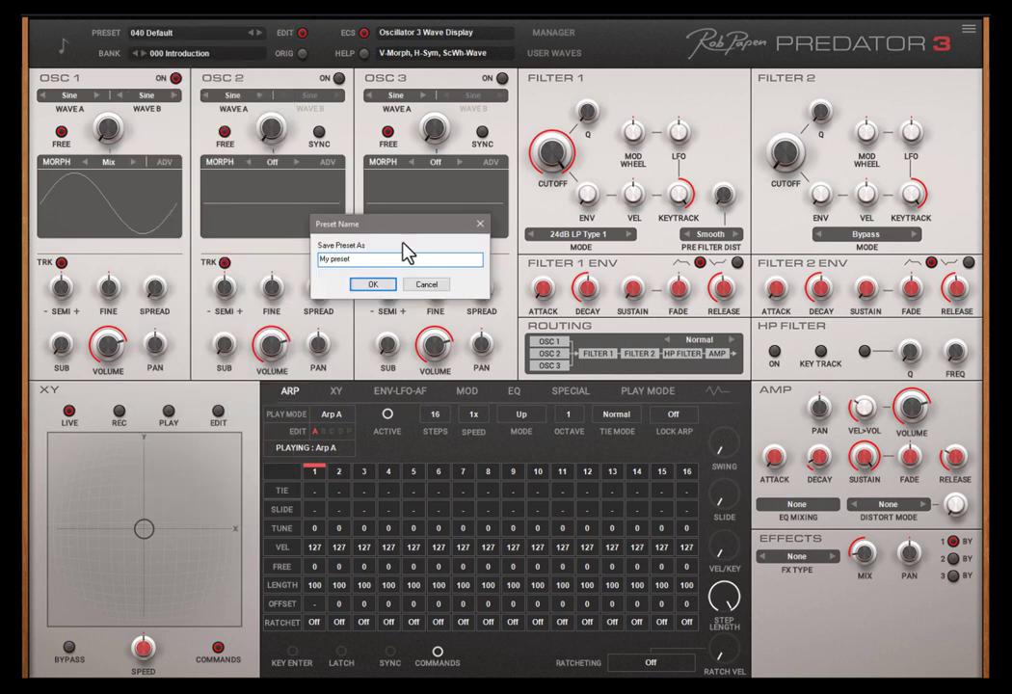
key(Return)
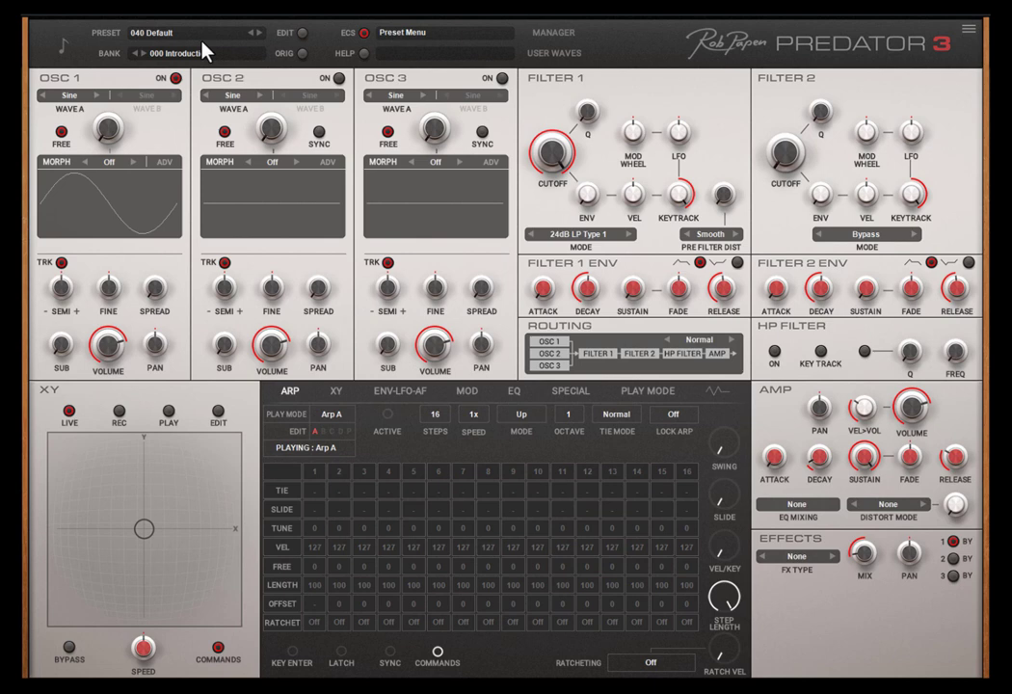
Save the current preset with Save Preset In Folder, choosing 001 My Presets as the destination
click(203, 37)
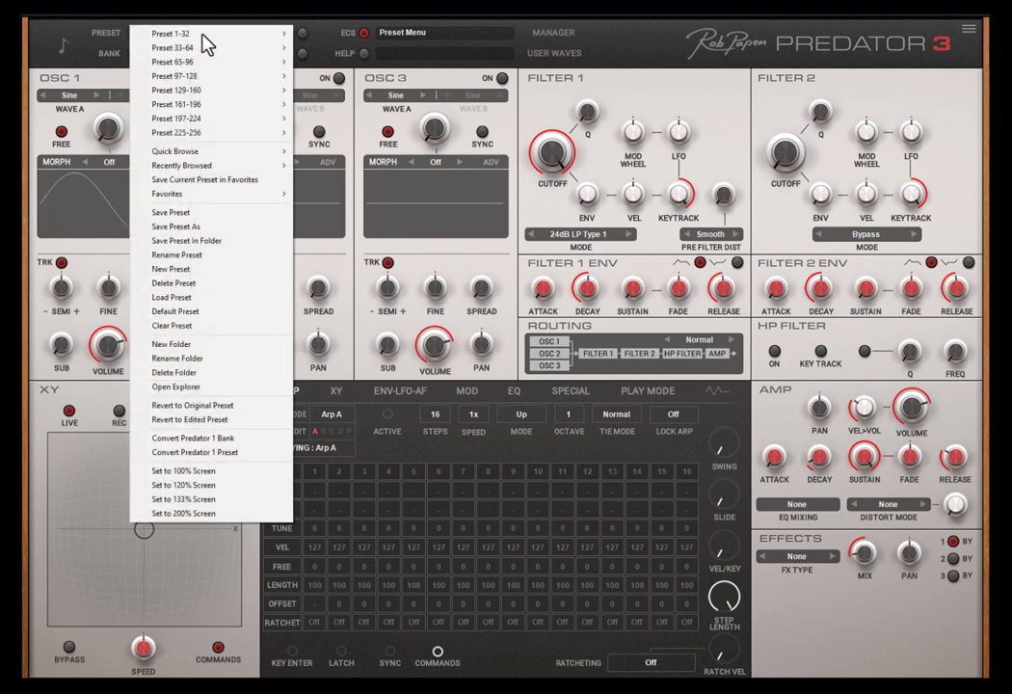
click(220, 243)
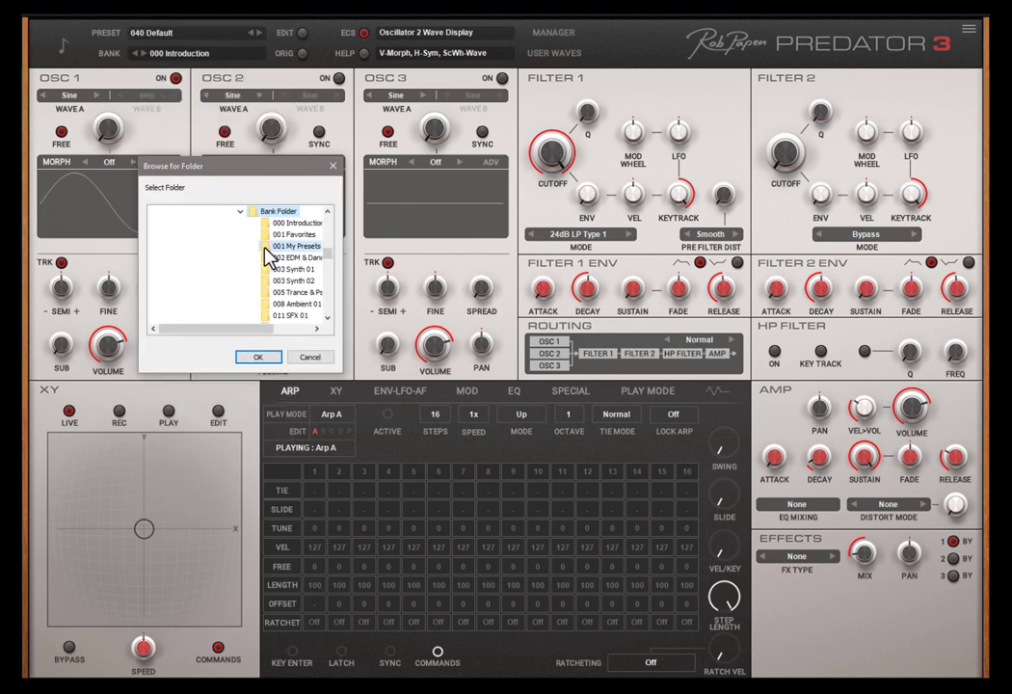
click(267, 247)
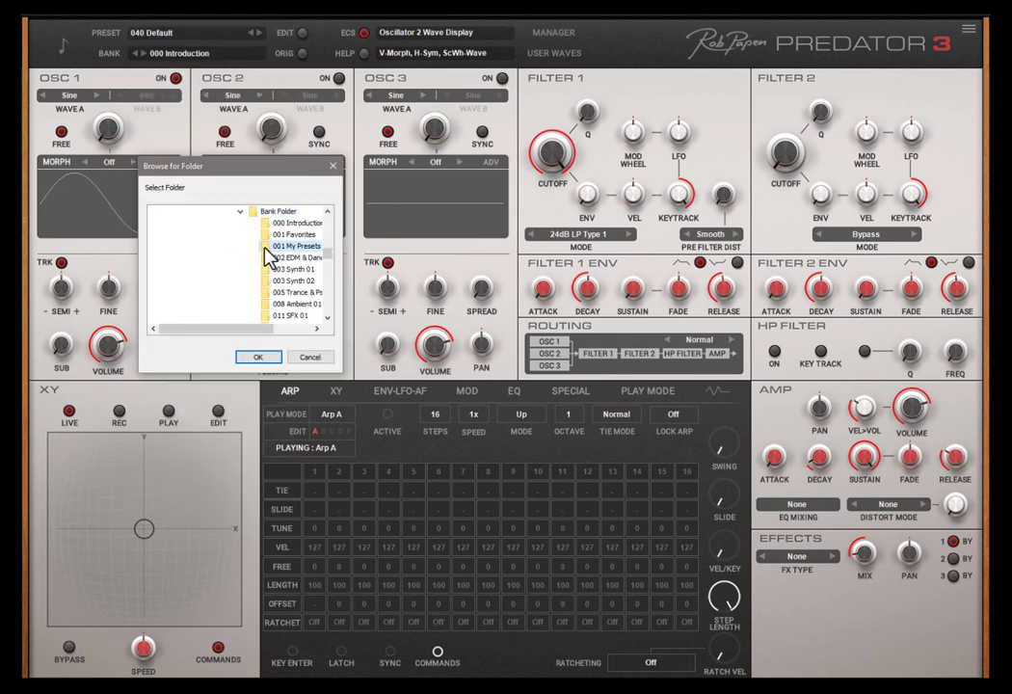
click(258, 357)
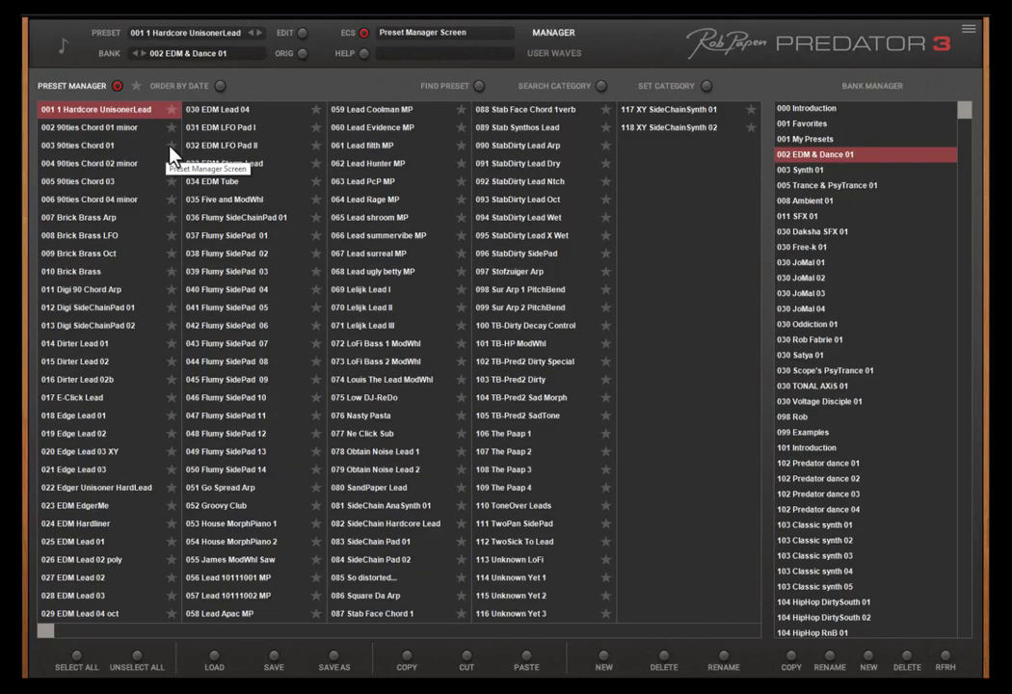
Star 003 90ties Chord 01, 007 Brick Brass Arp and 034 EDM Tube as favourites
click(171, 146)
click(172, 218)
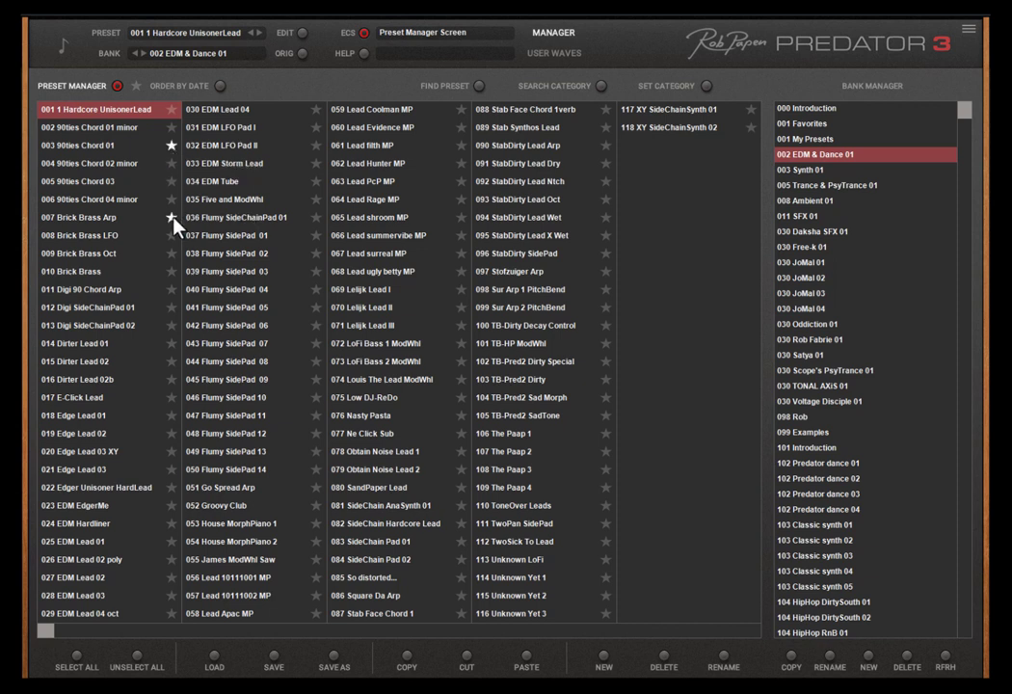
click(317, 182)
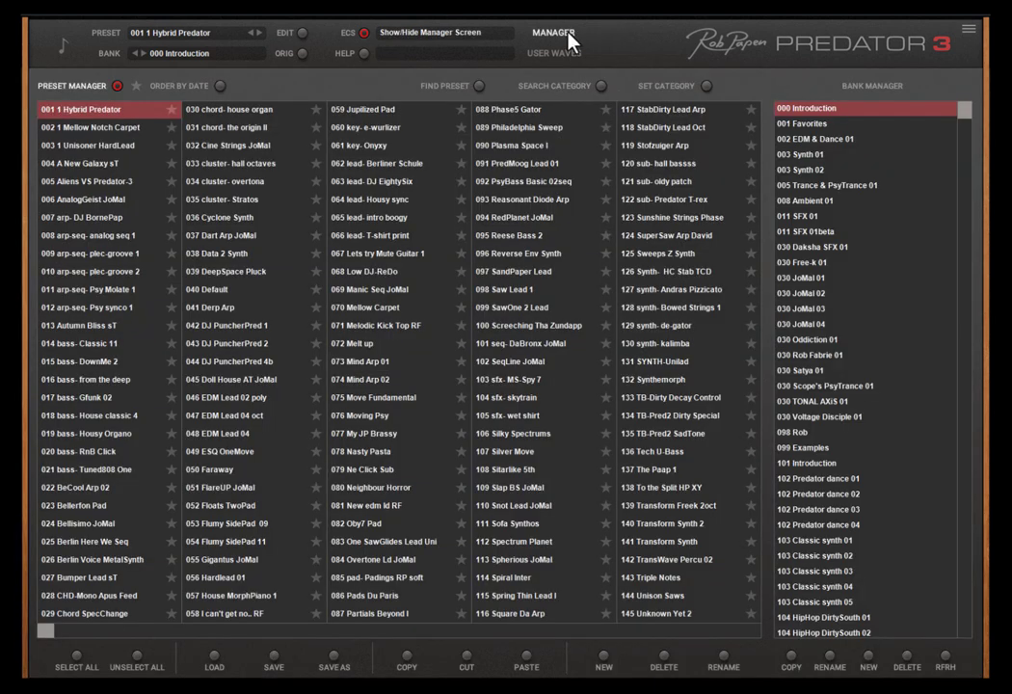
Add a new bank folder named '001 My Selection 01' in the Bank Manager
click(870, 665)
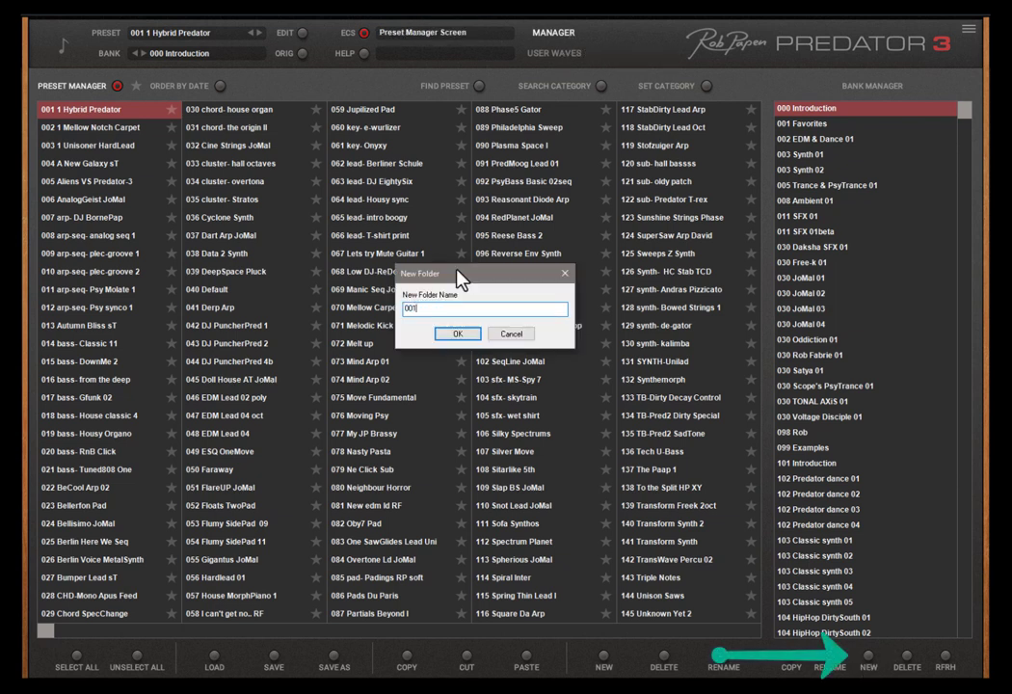
text(My Selection 01)
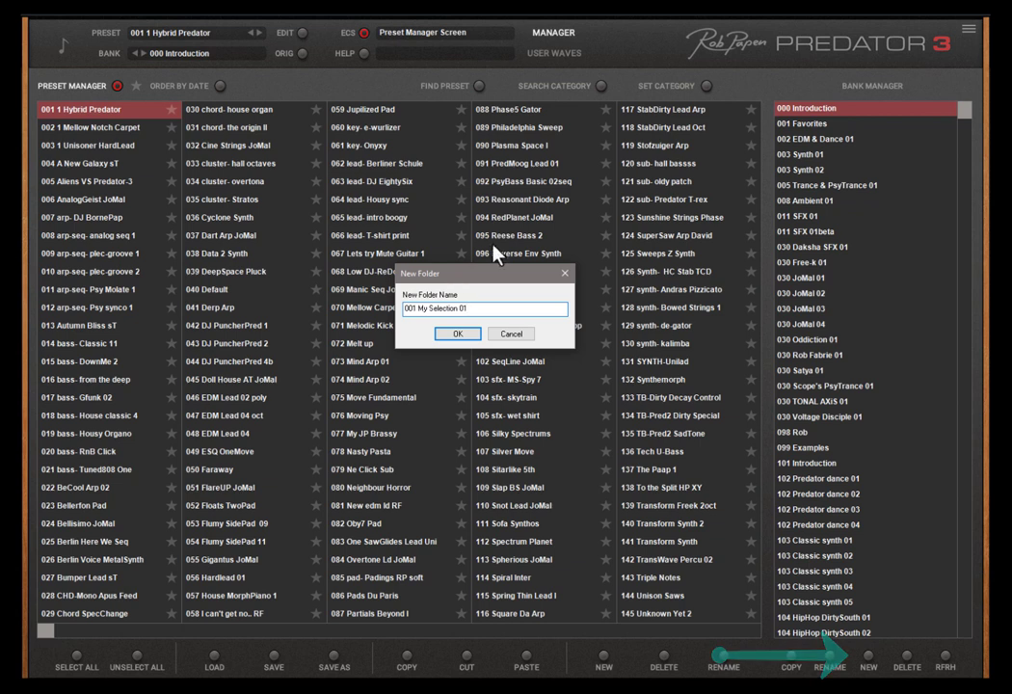
click(457, 335)
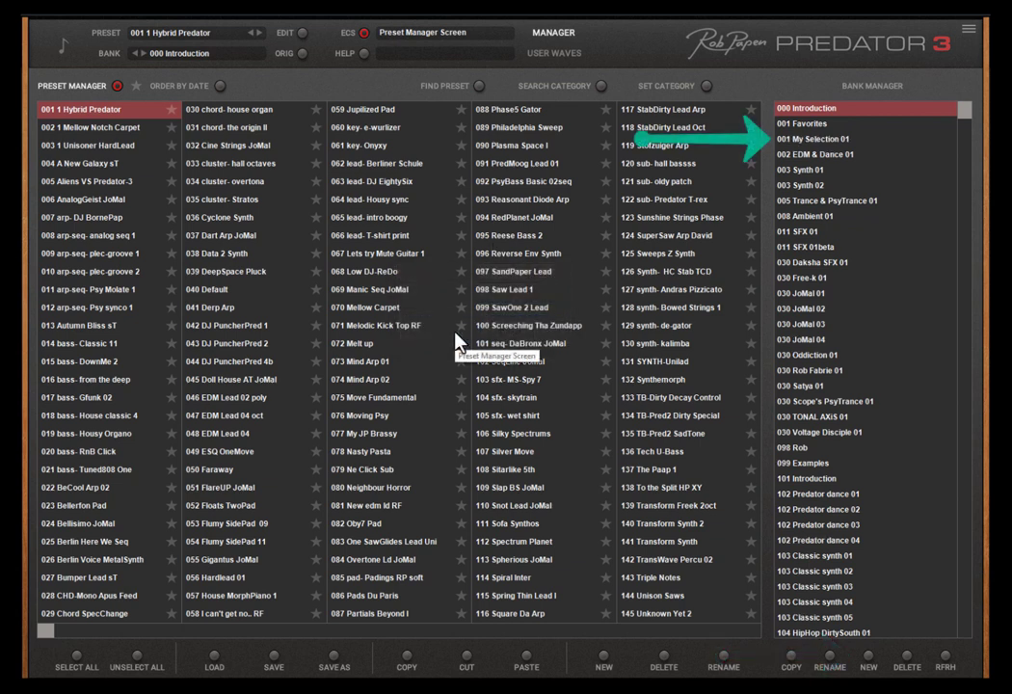
Copy all presets in 001 Favorites and paste them into the 001 My Selection 01 bank
click(809, 126)
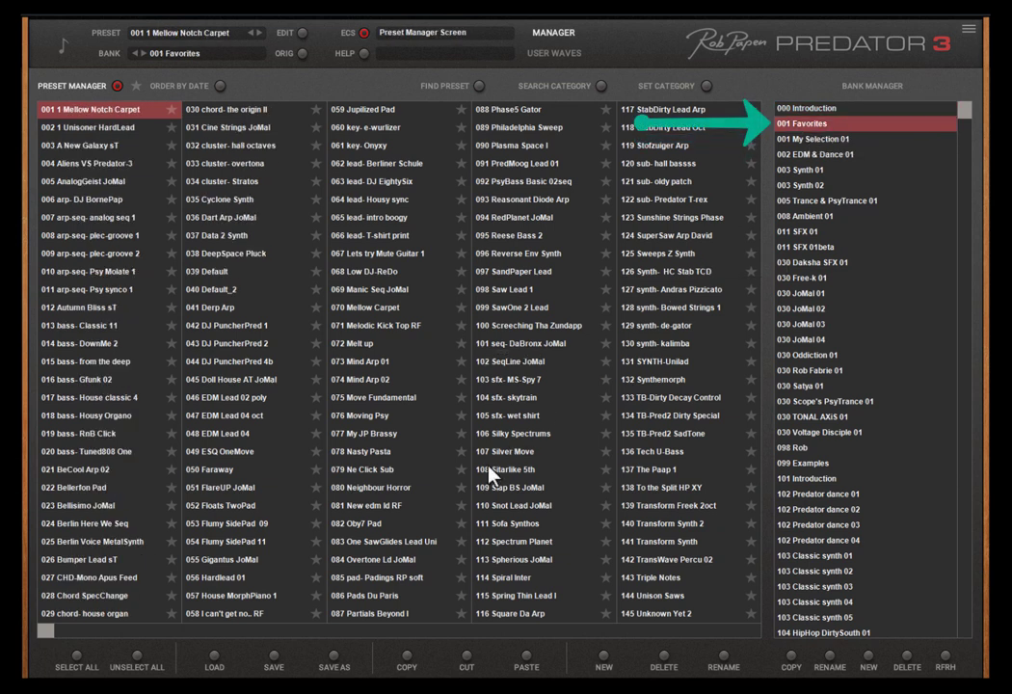
click(77, 663)
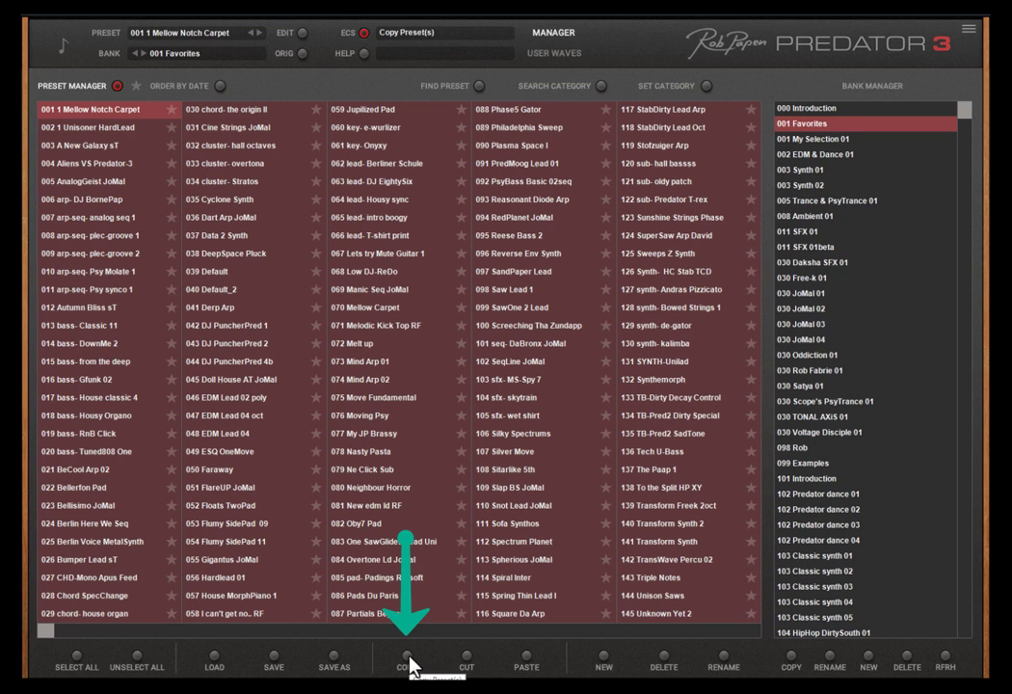
click(827, 140)
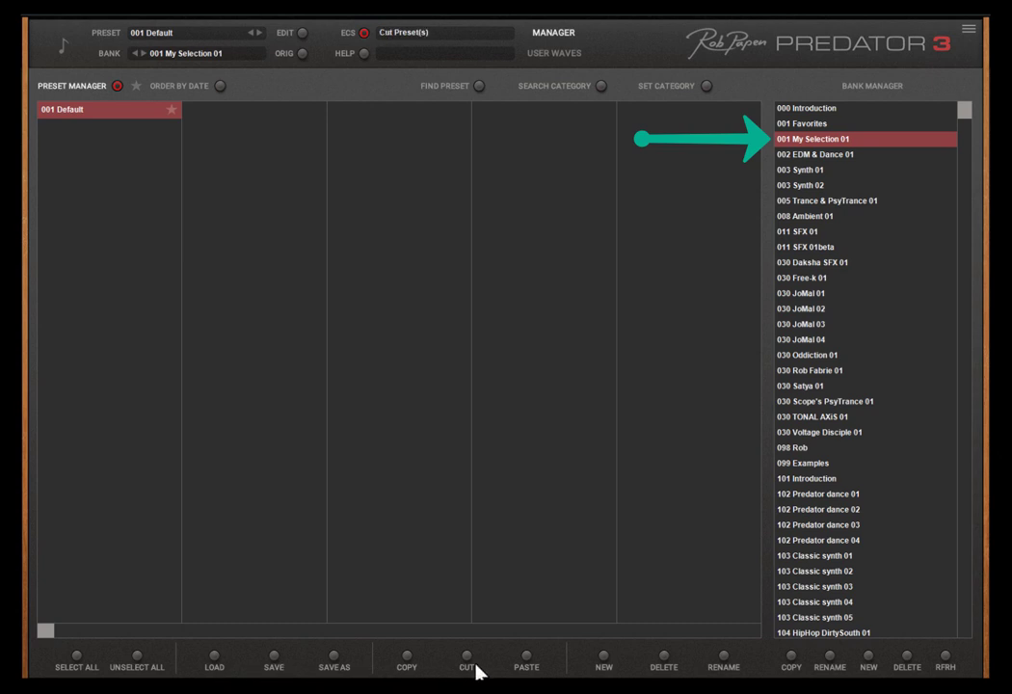
click(527, 664)
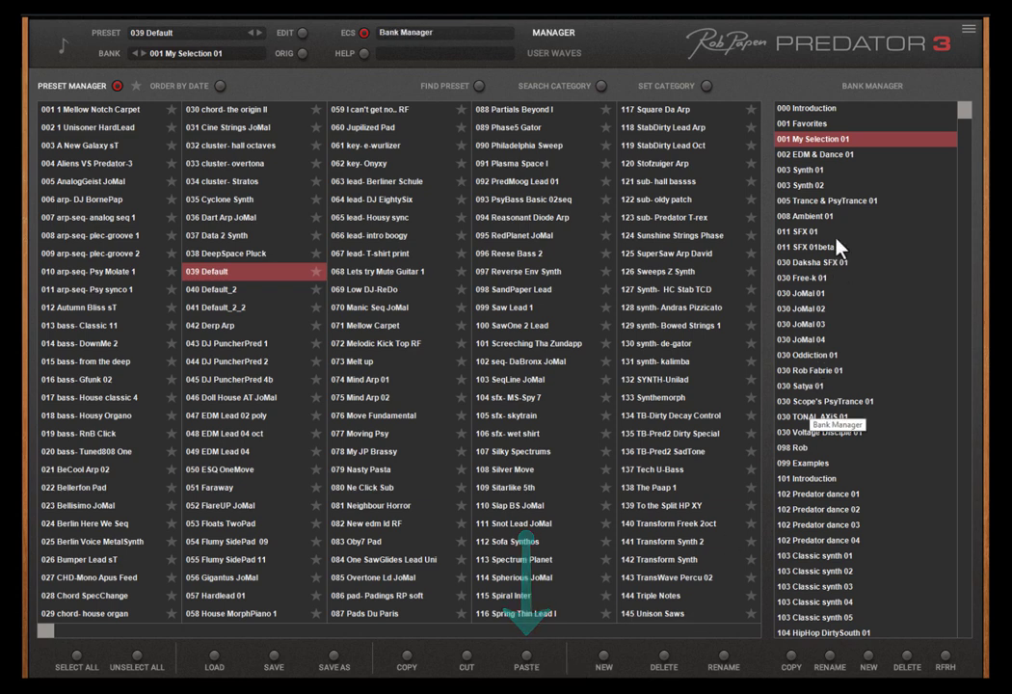
Delete all presets in 001 Favorites, leaving only 001 Default there
click(820, 124)
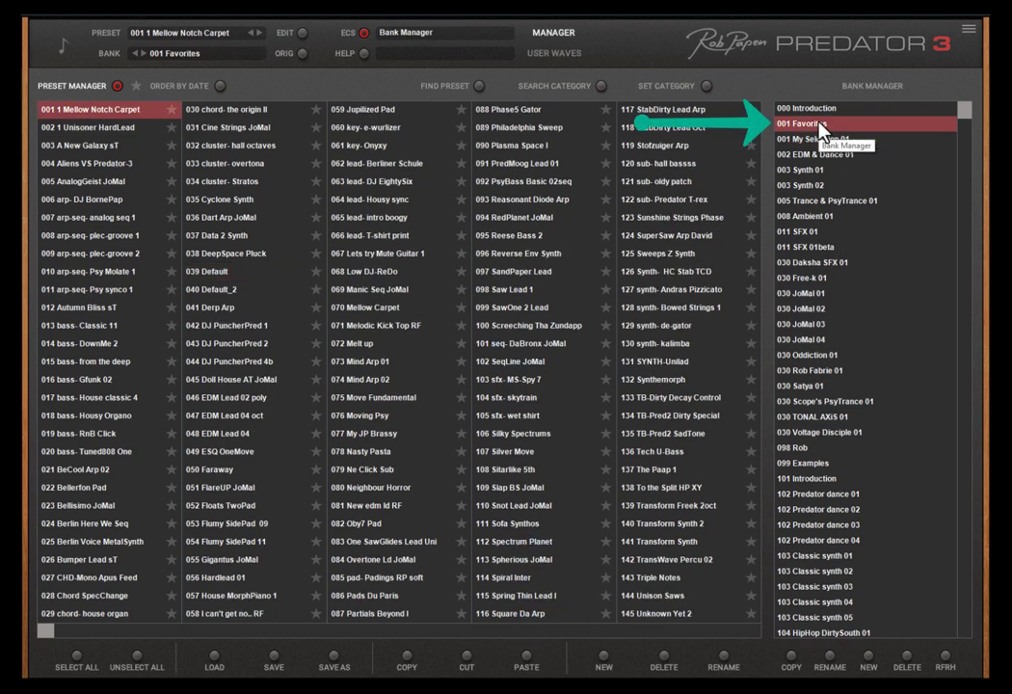
click(83, 665)
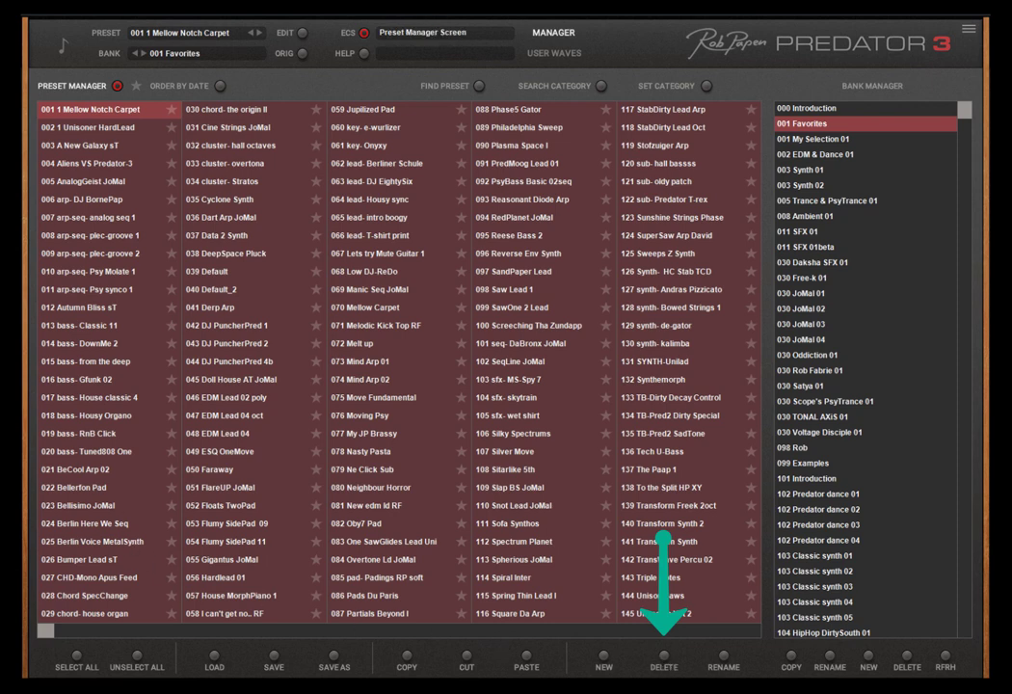
click(809, 108)
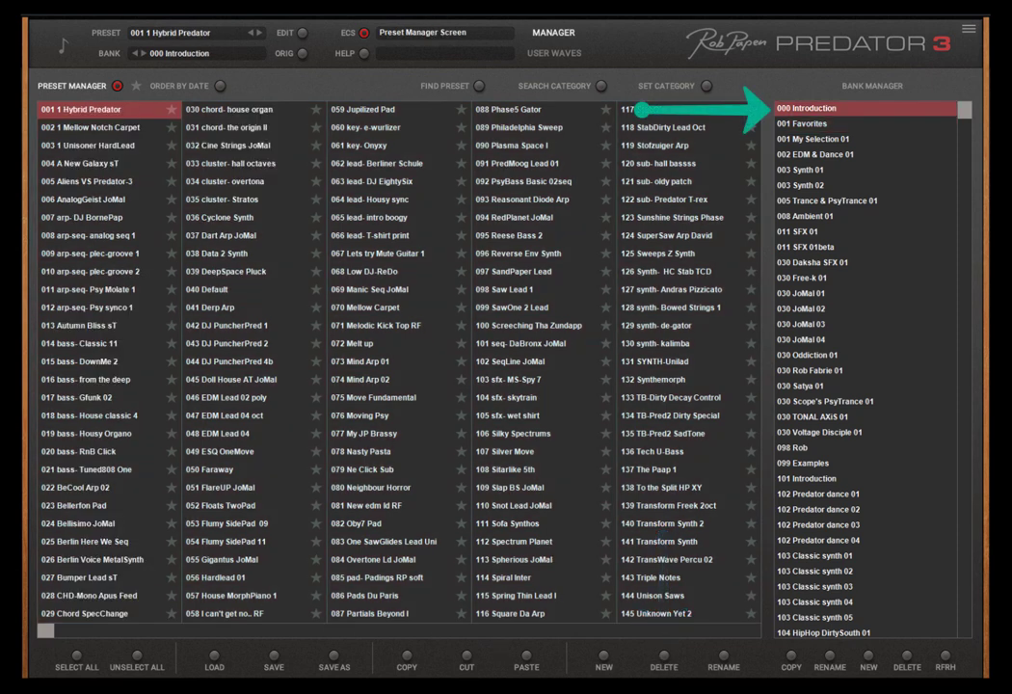
click(821, 124)
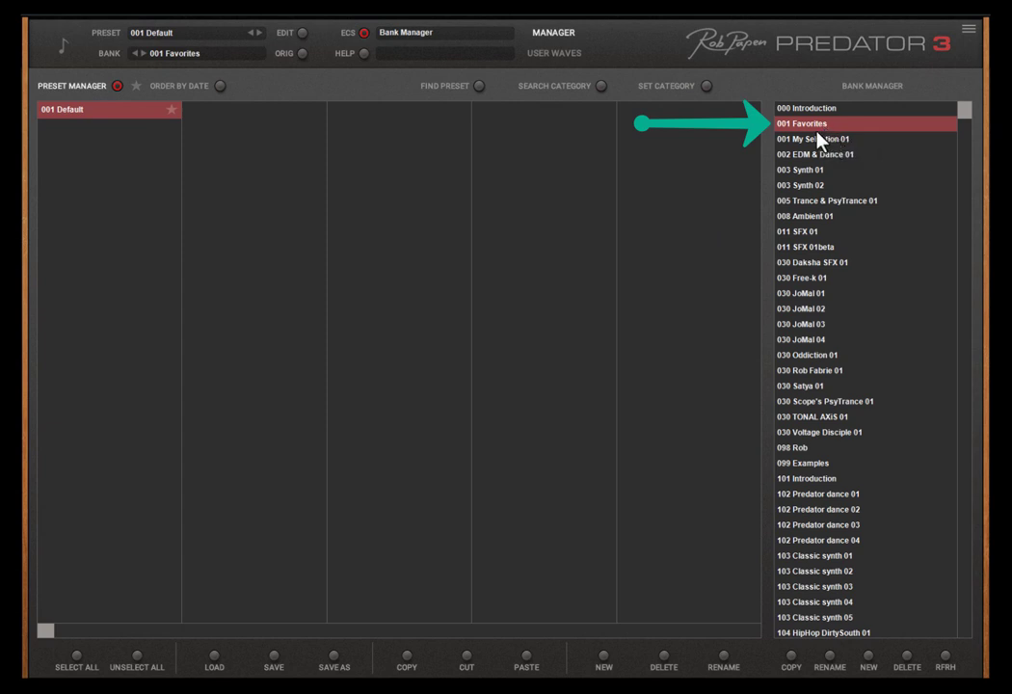
Open the 001 My Selection 01 bank to view the copied presets
click(816, 139)
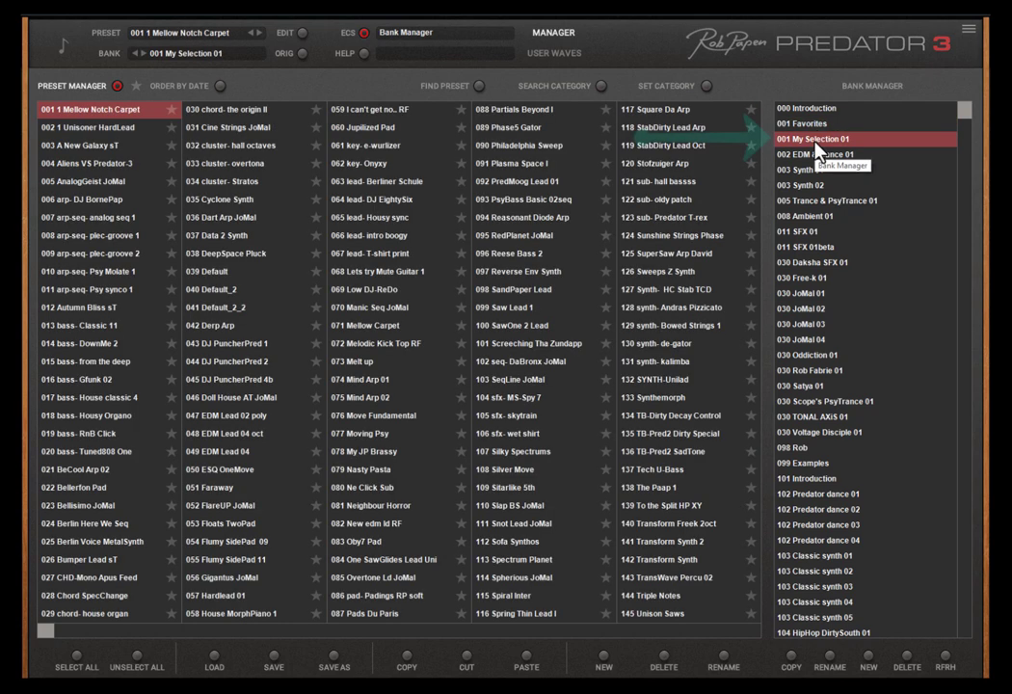